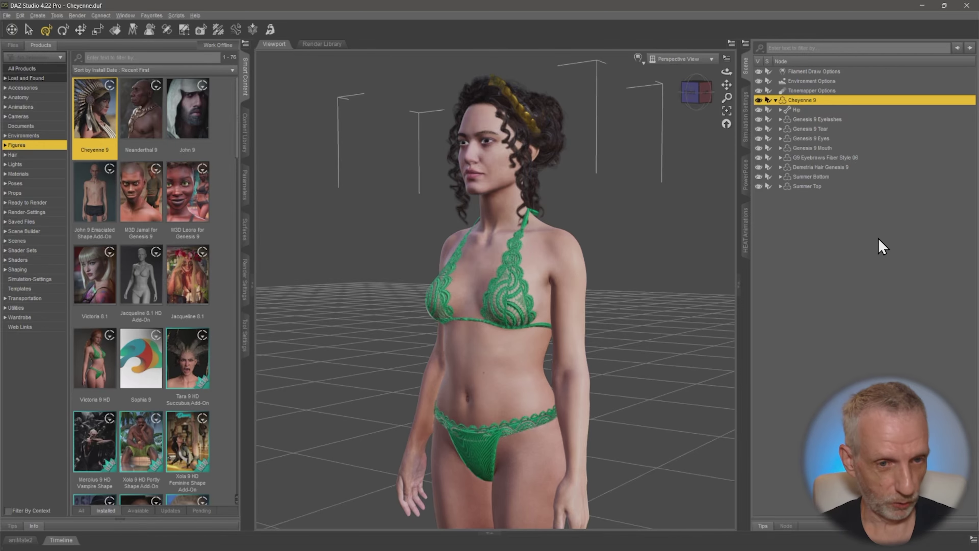
- Switch from DAZ Studio to the Firefox window showing the Summer Bikini for Genesis 9 page
key("alt+Tab")
key("Tab")
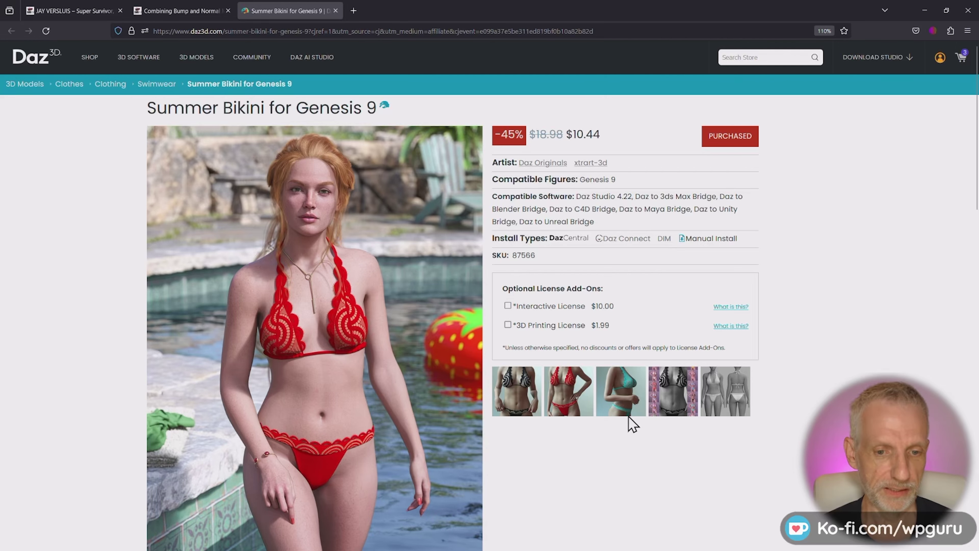
- Enlarge and zoom into the teal bikini product photo, then minimize Firefox to return to DAZ Studio
left_click(622, 410)
left_click(573, 254)
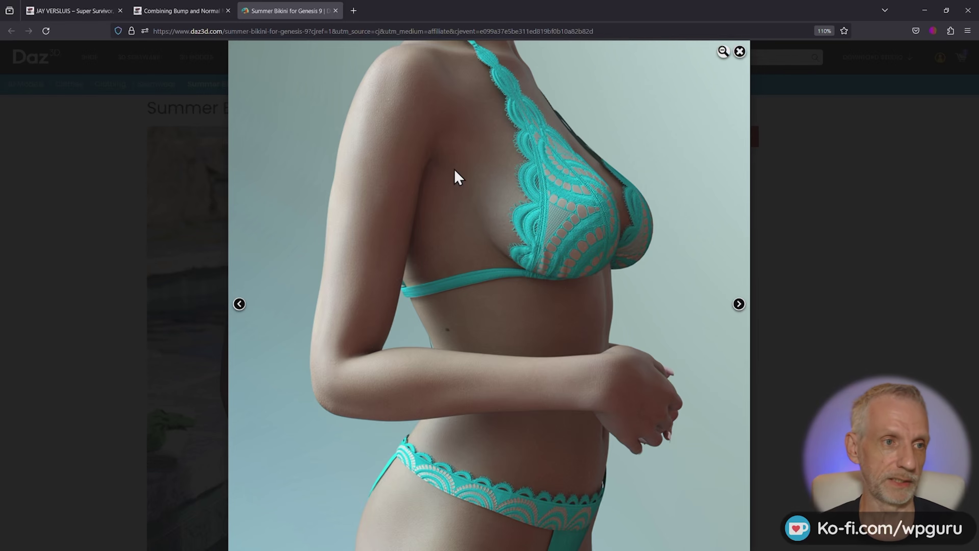
left_click(926, 11)
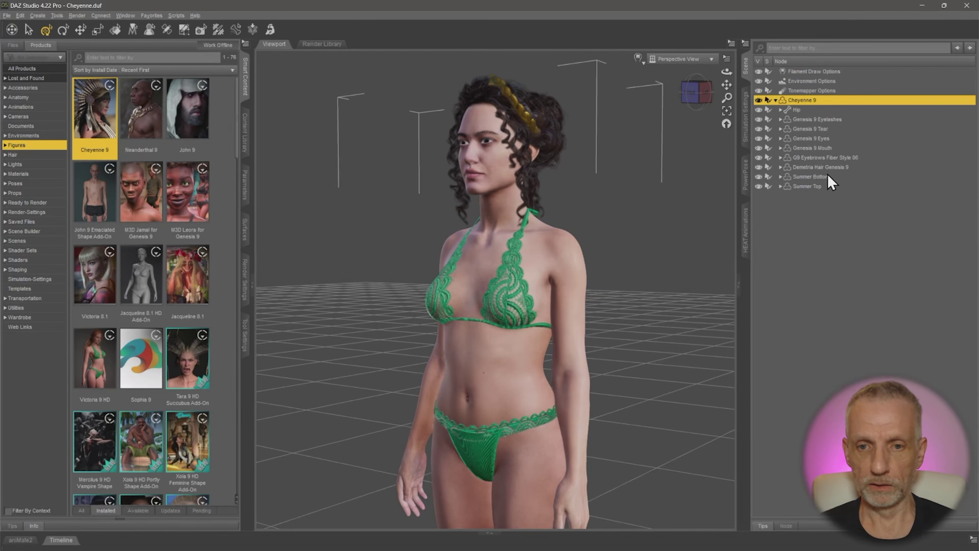
- Show the Summer Top's Base surface Bump settings: Base Bump 20.00 and Normal Map 2.00
left_click(810, 186)
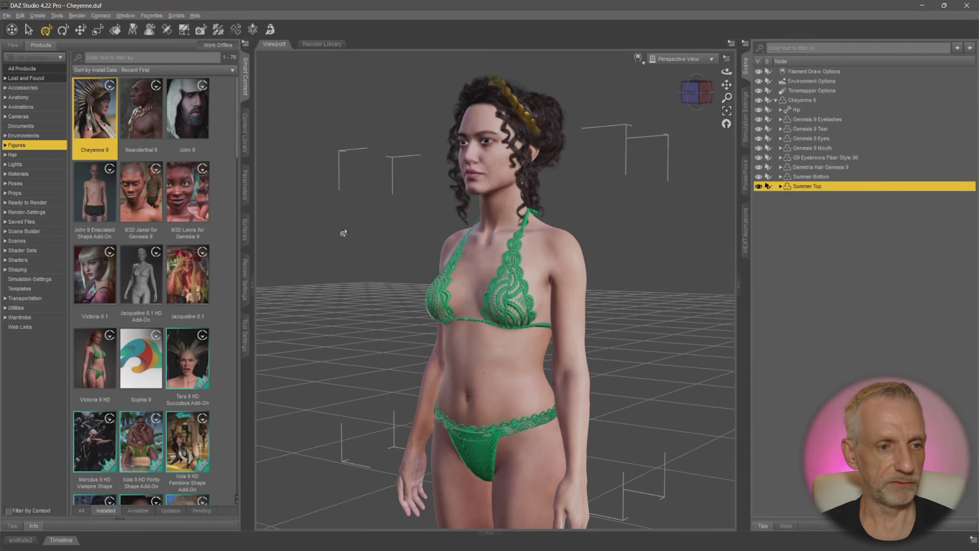
left_click(246, 231)
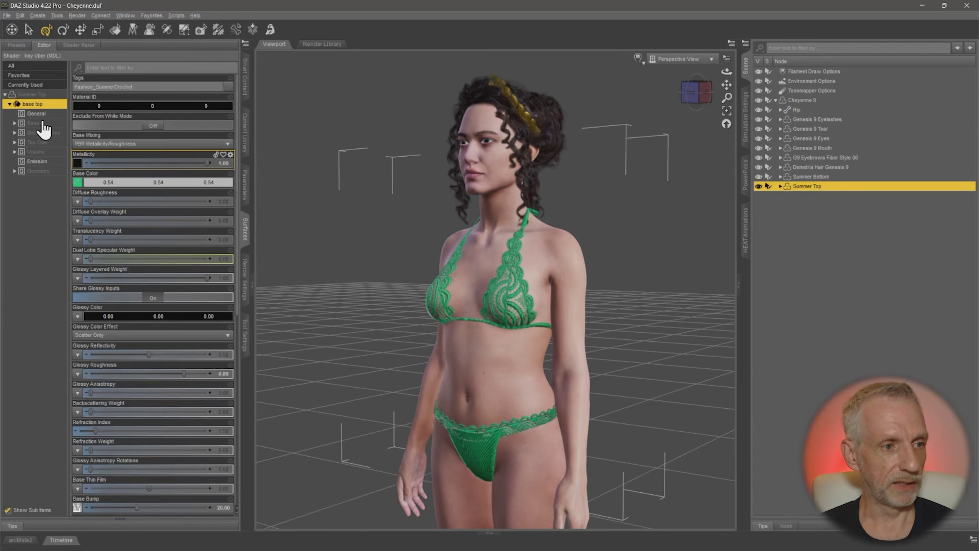
left_click(38, 124)
left_click(15, 123)
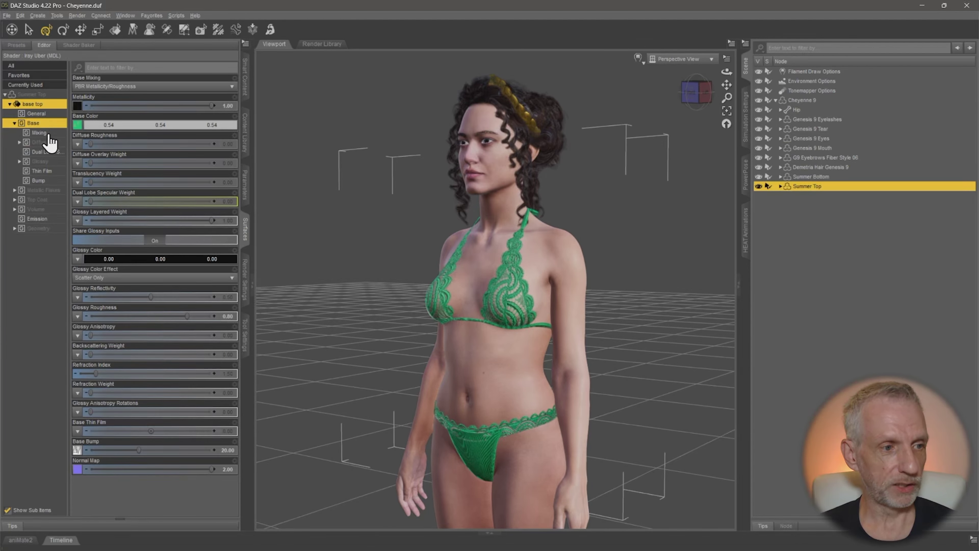
left_click(54, 180)
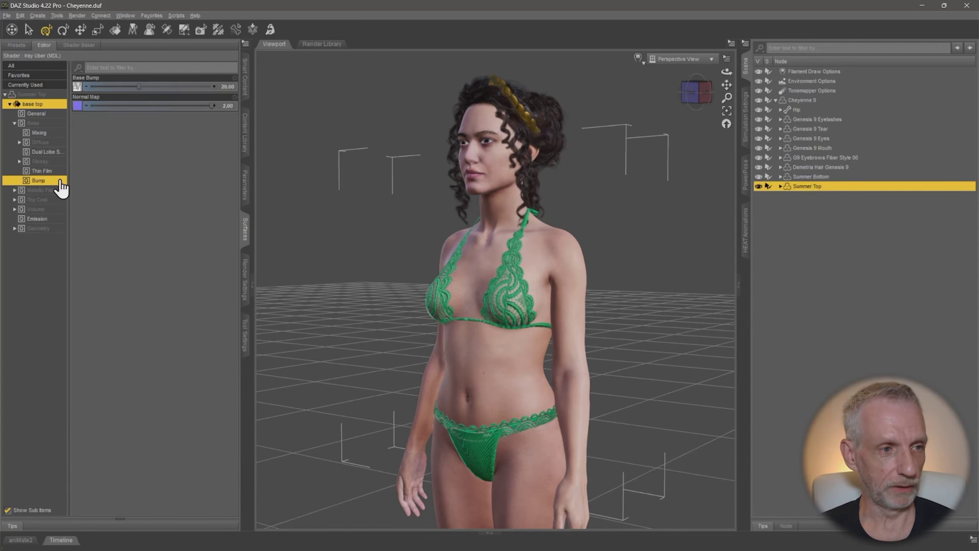
mouse_move(79, 88)
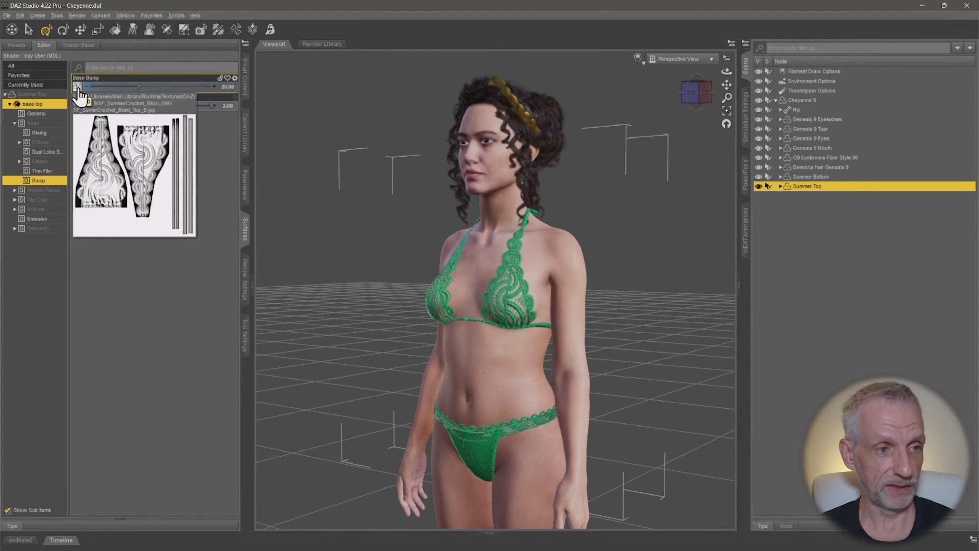
mouse_move(79, 107)
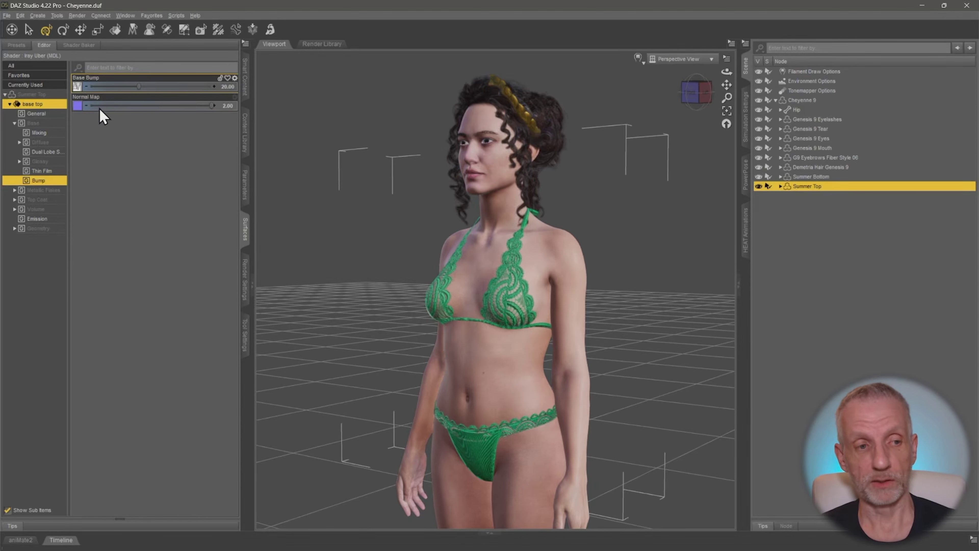
- Switch to the Unreal Editor and fly the camera close to Cheyenne in the NormalsDemo level
key("alt+Tab")
key("alt+Tab")
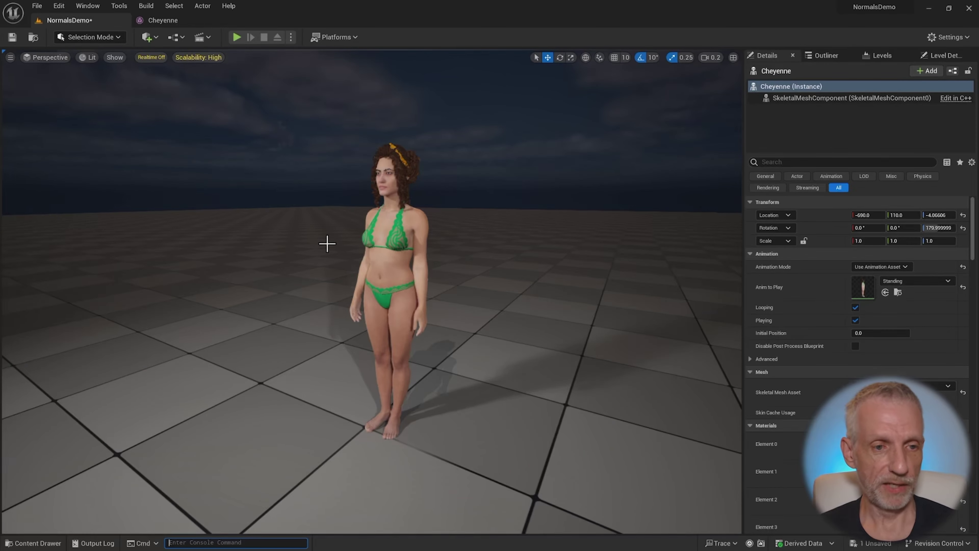
left_click_drag(327, 244, 555, 210)
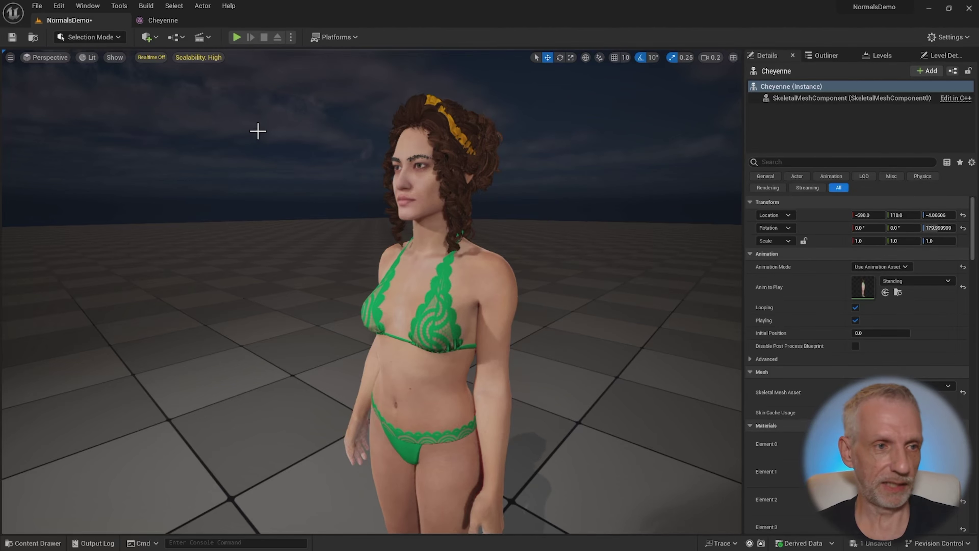
- Open Cheyenne's skeletal mesh editor and scroll its material slots to Element 17, SummerTop_basetop
left_click(185, 21)
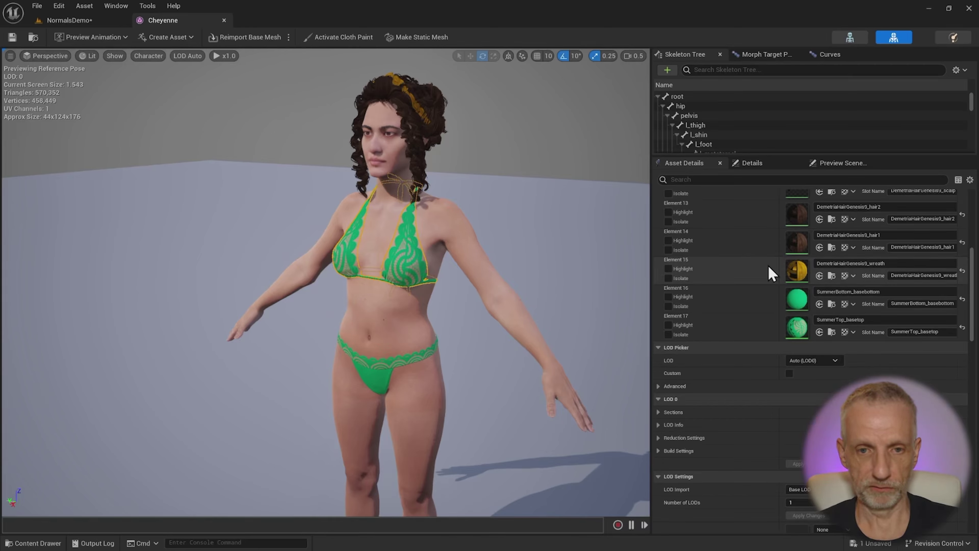
scroll(745, 273, "up", 8)
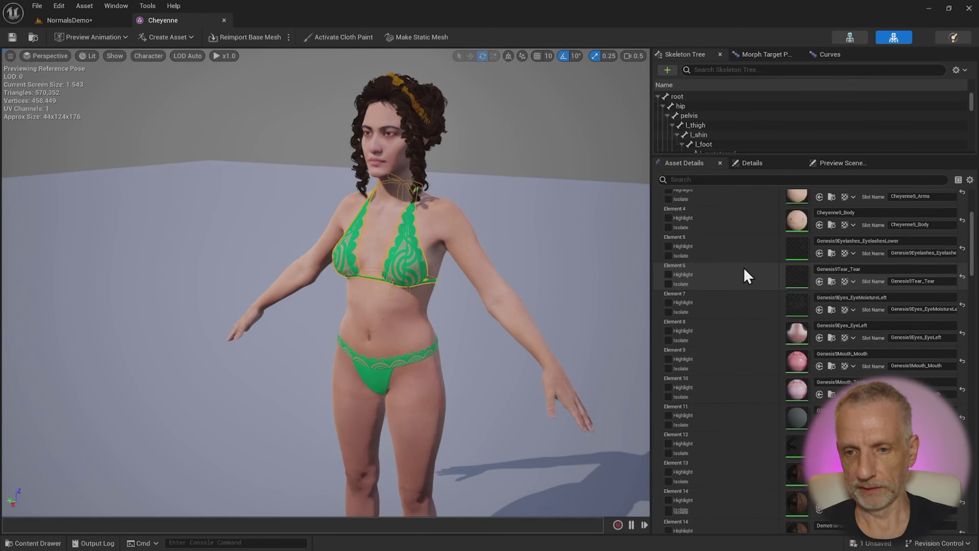
scroll(748, 276, "down", 10)
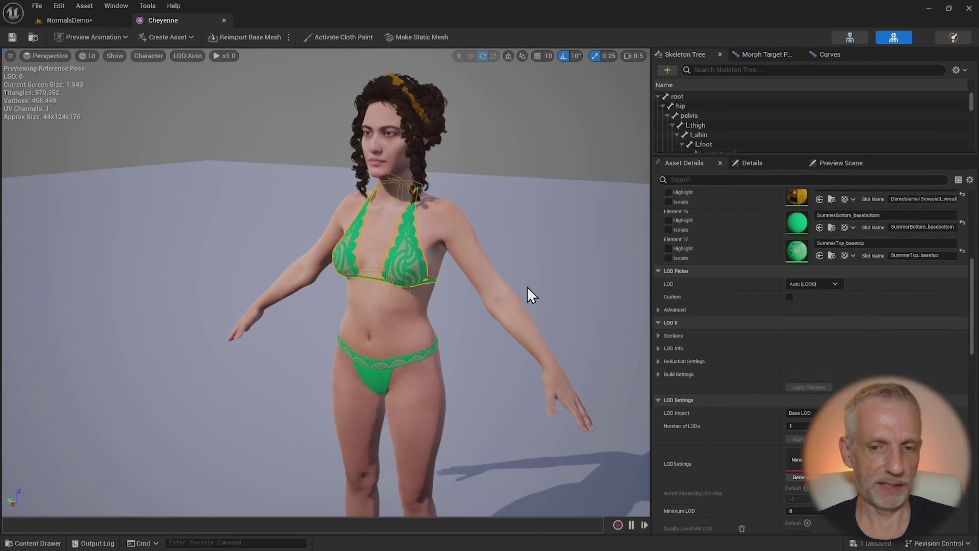
- Open the SummerTop_basetop material instance and inspect its normal map XF_SumerCrochet_Bikini_Top_N_00_Cheyenne
double_click(797, 252)
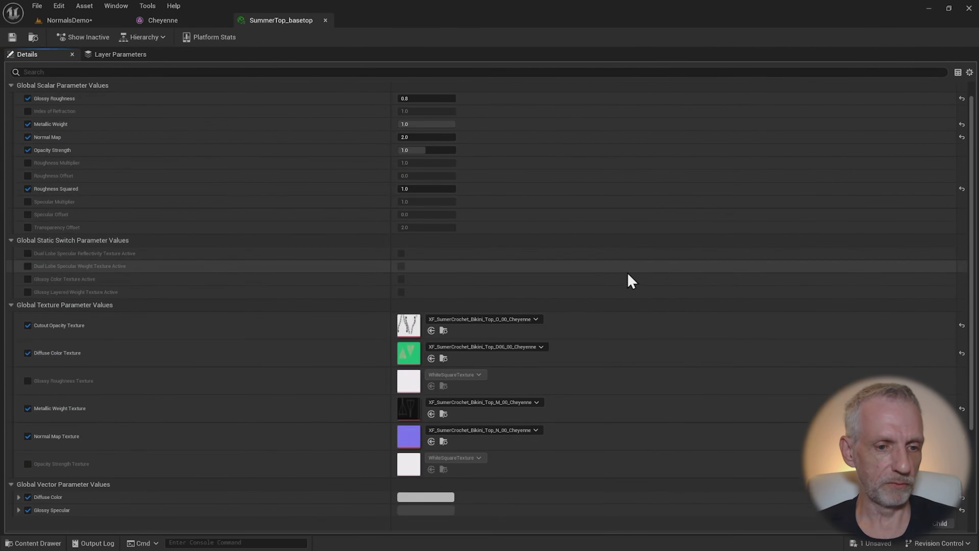
scroll(629, 275, "down", 3)
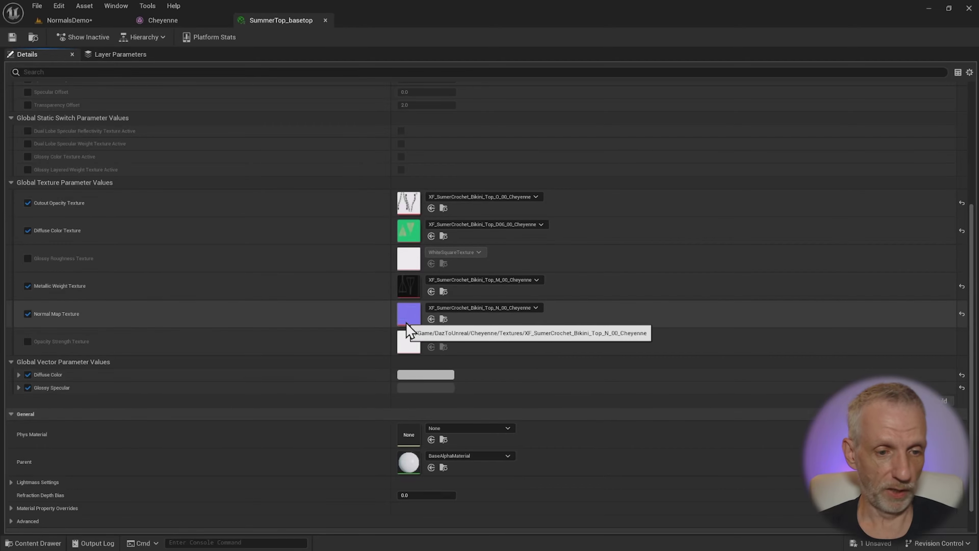
left_click(443, 318)
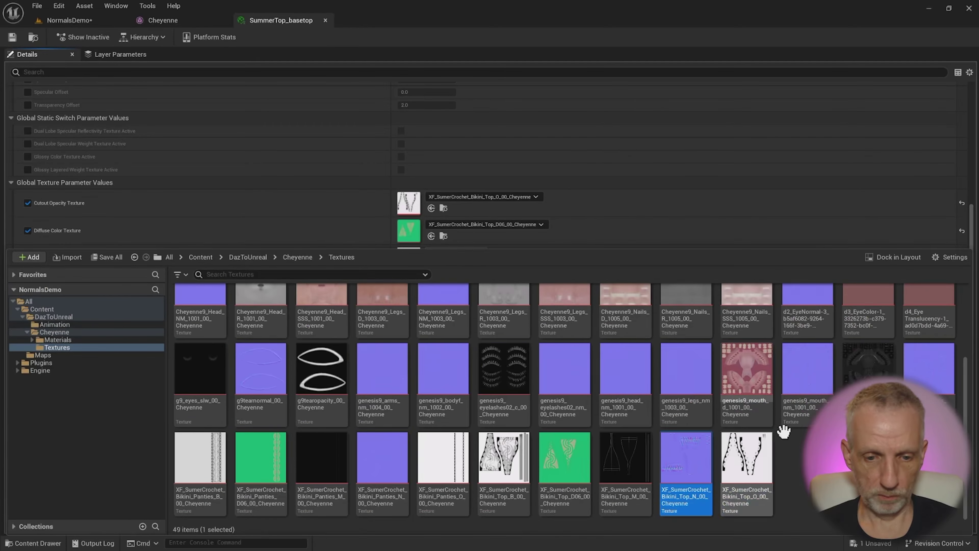
double_click(687, 453)
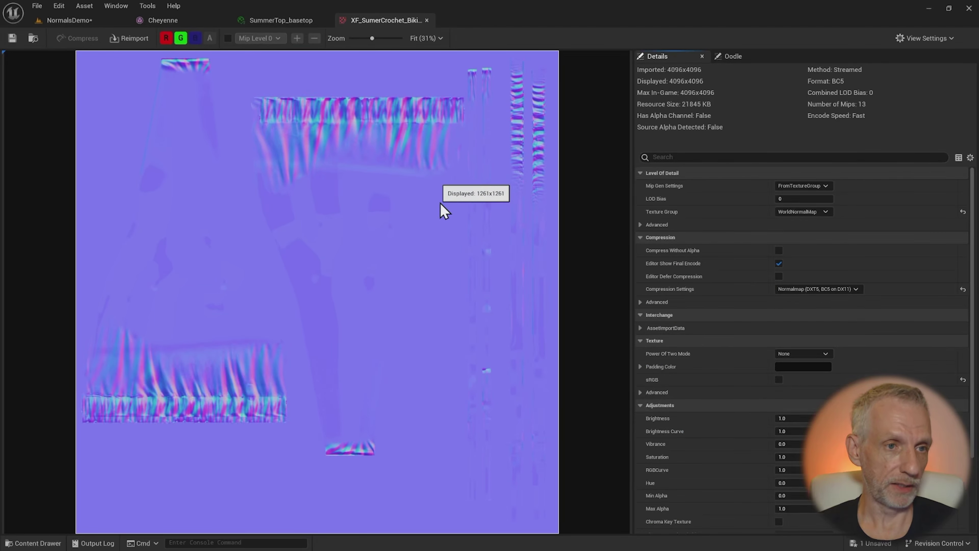
left_click(297, 22)
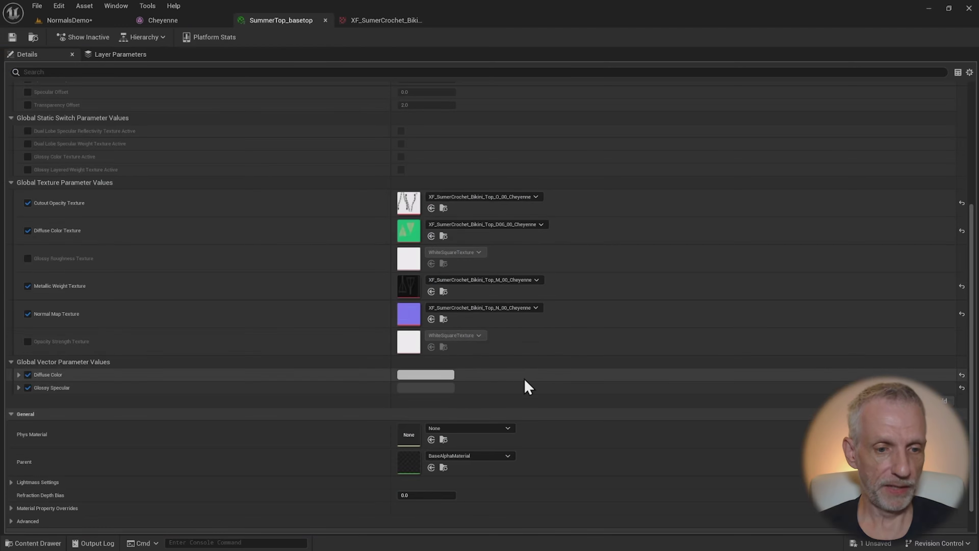
- Open the parent BaseAlphaMaterial graph and move the DazParameters node left to straighten its wires
double_click(407, 465)
right_click_drag(414, 393, 503, 368)
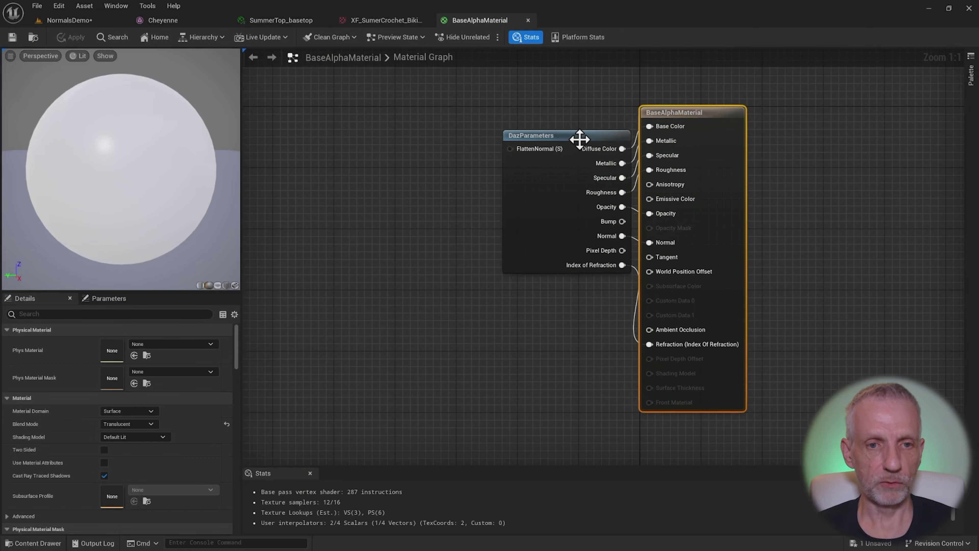
left_click_drag(579, 135, 466, 125)
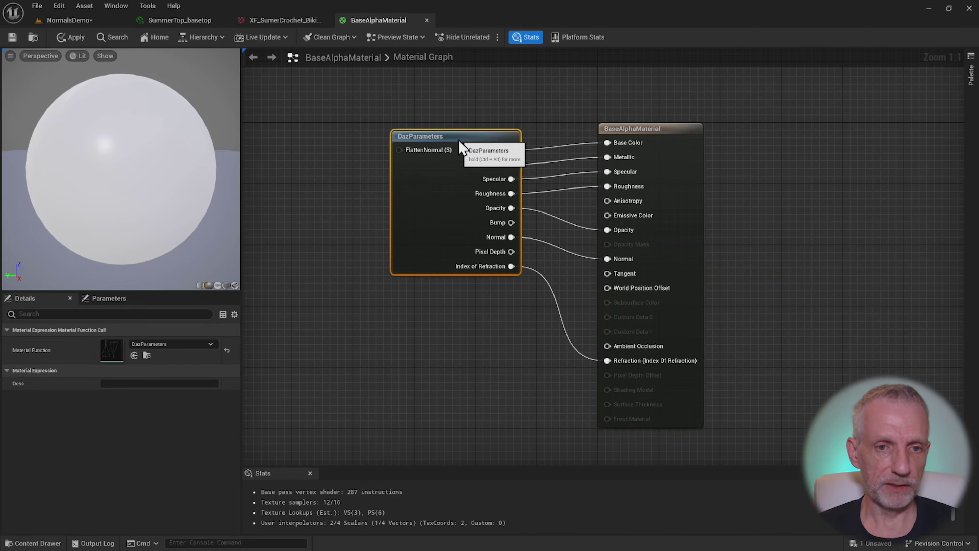
left_click_drag(459, 147, 421, 139)
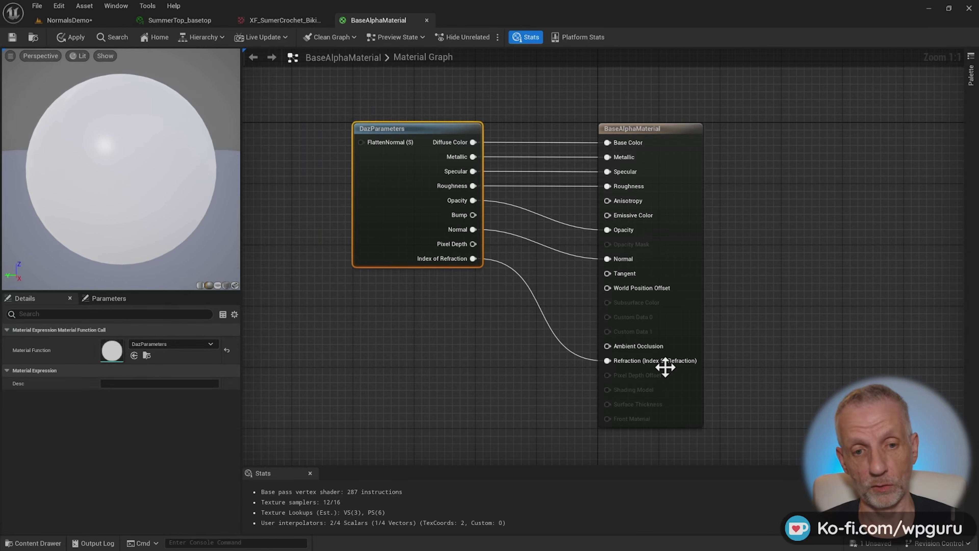
right_click_drag(747, 272, 757, 258)
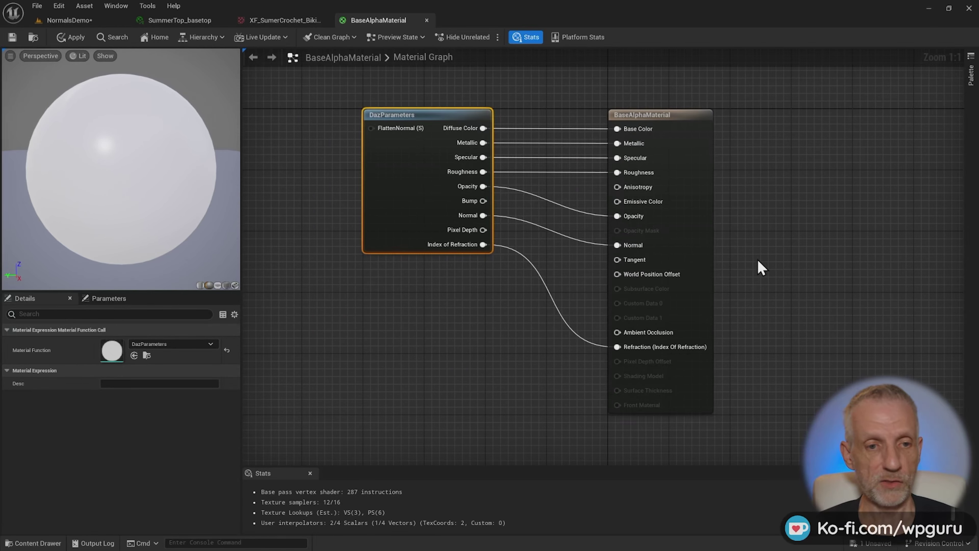
- Return to the normal map texture view, then minimize Unreal Engine to get back to DAZ Studio
left_click(271, 20)
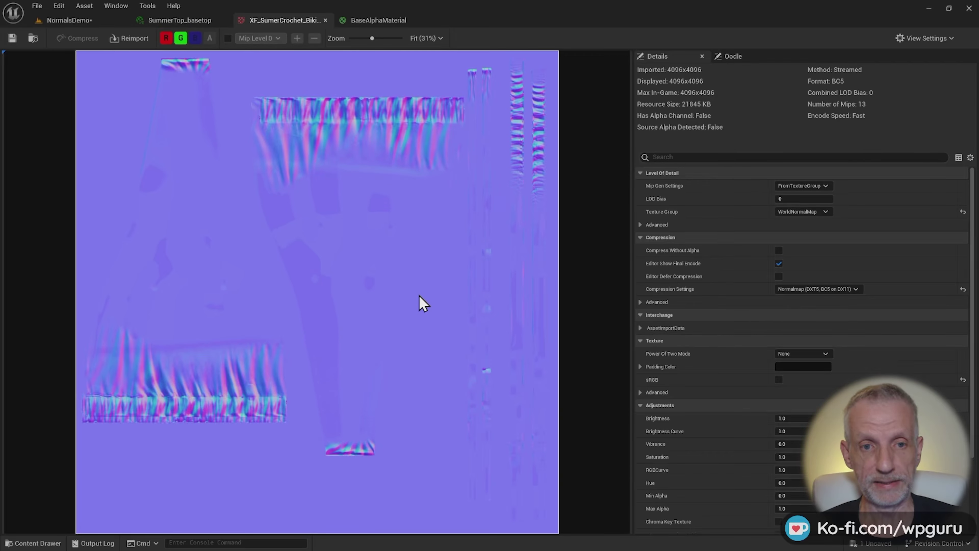
left_click(929, 8)
left_click(928, 8)
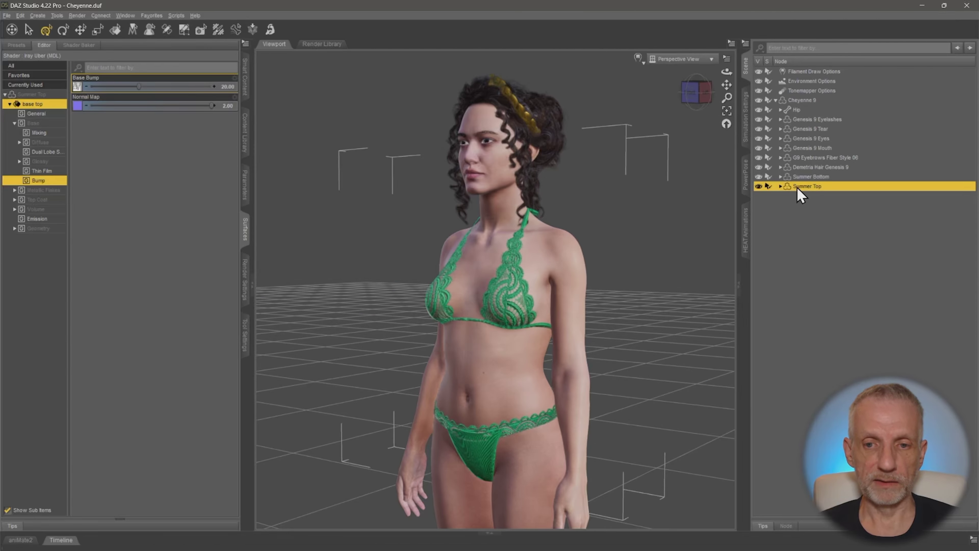
- Export the scene as a Wavefront Object (*.obj) using the DAZ Studio (1 unit = 1cm) preset
left_click(6, 15)
left_click(64, 121)
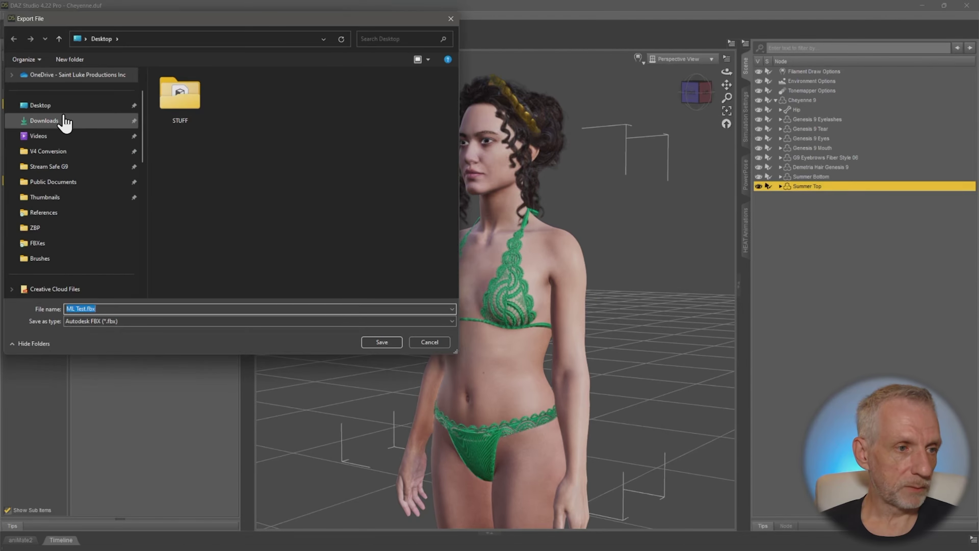
left_click(212, 321)
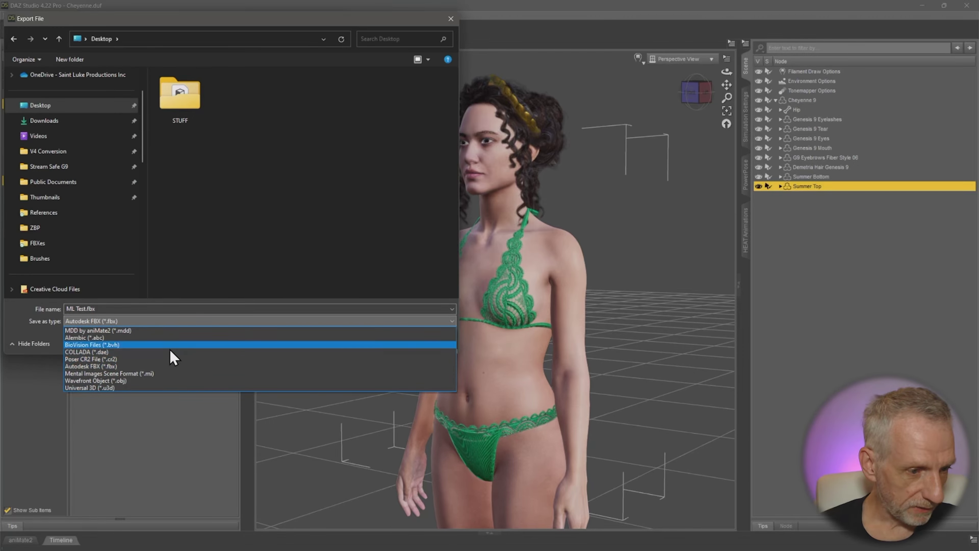
left_click(96, 380)
left_click(389, 343)
left_click_drag(454, 149, 422, 86)
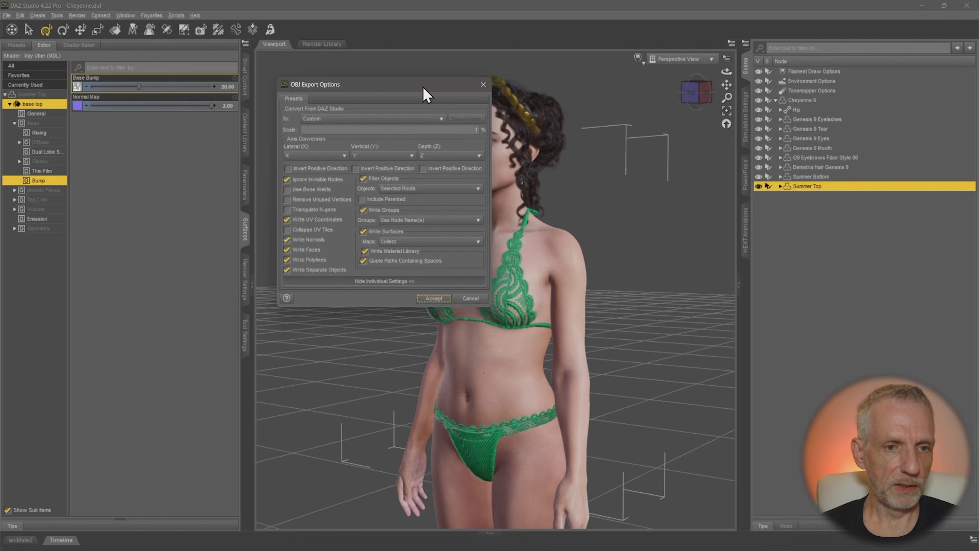
left_click(442, 120)
left_click(366, 191)
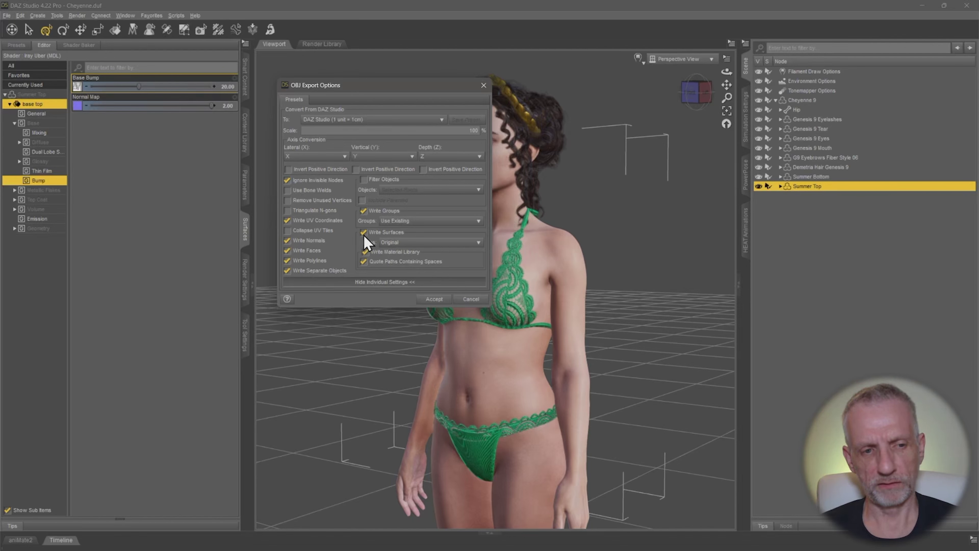
left_click(437, 300)
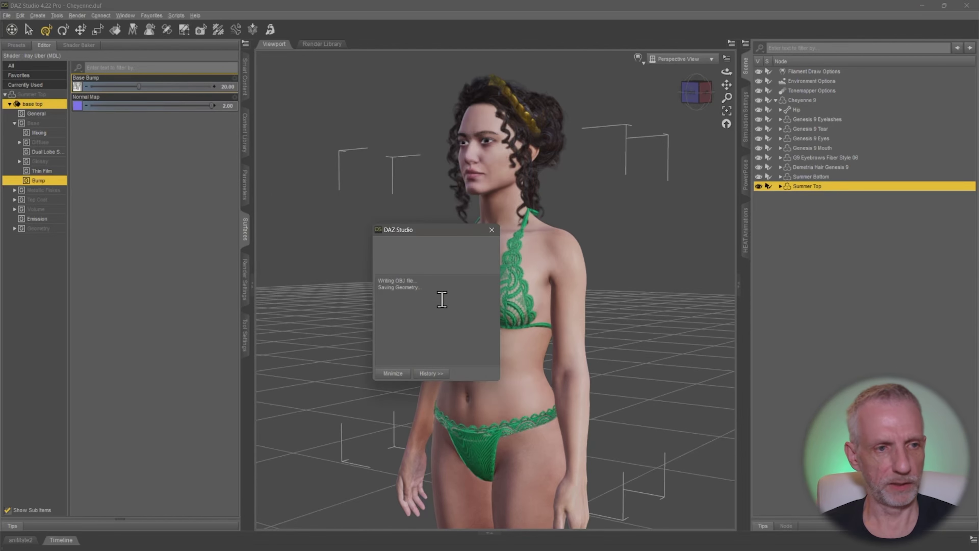
- Copy the Normal Map texture's folder path from its Browse dialog, then switch to Substance 3D Painter
mouse_move(80, 110)
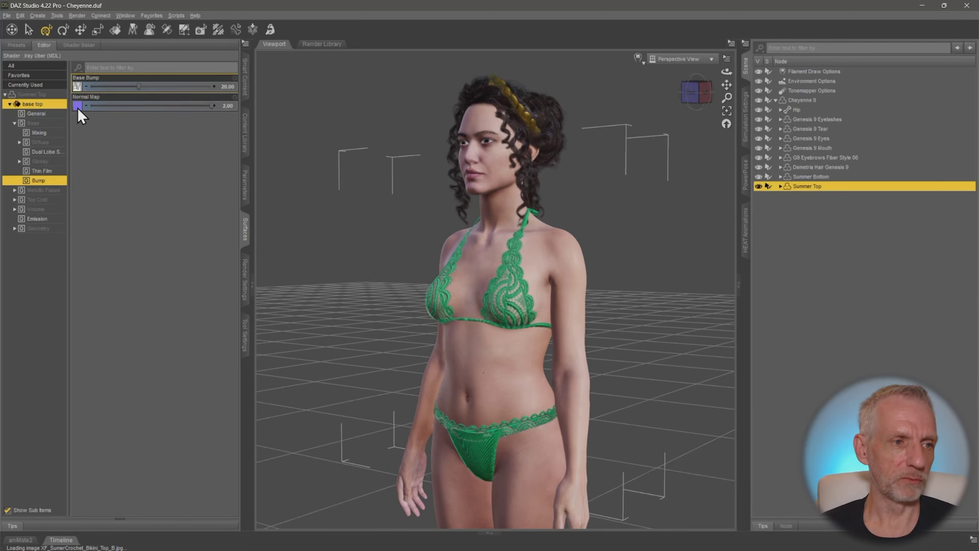
left_click(77, 109)
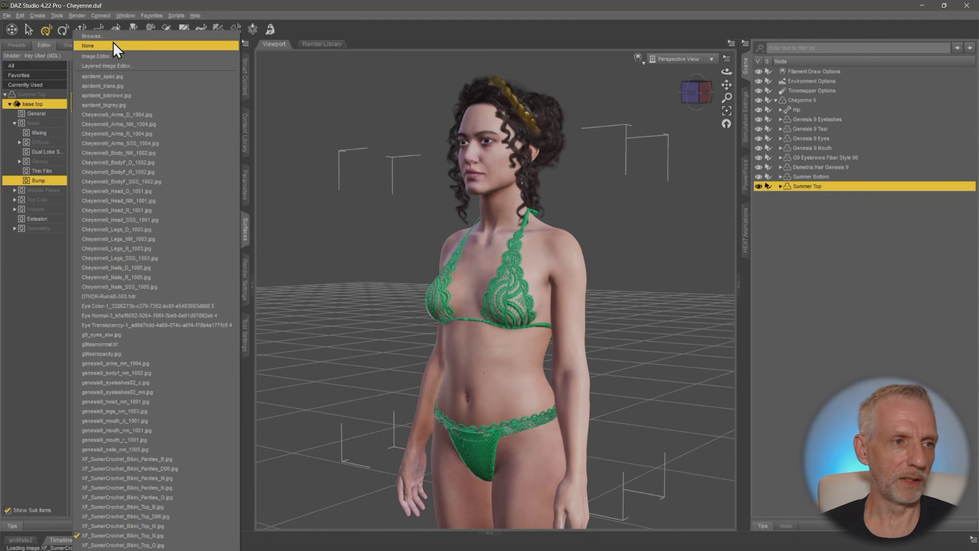
left_click(93, 36)
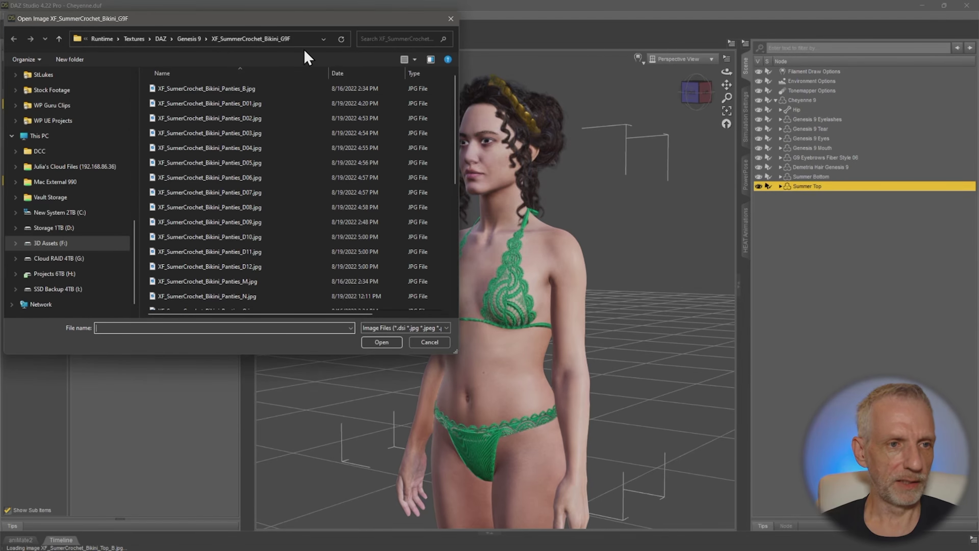
left_click(303, 43)
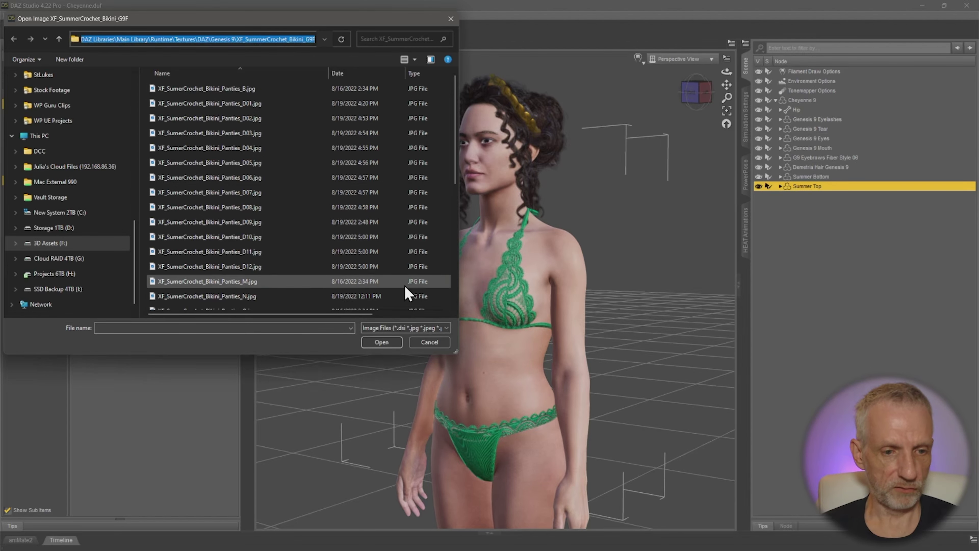
left_click(429, 342)
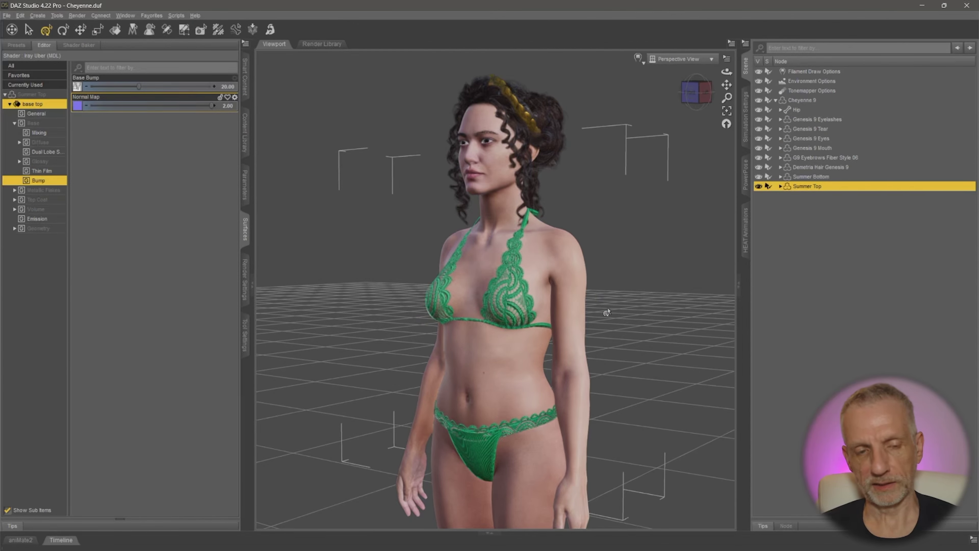
key("alt+Tab")
- Start a new Substance 3D Painter project using Top.obj from the Desktop as the mesh
left_click(699, 188)
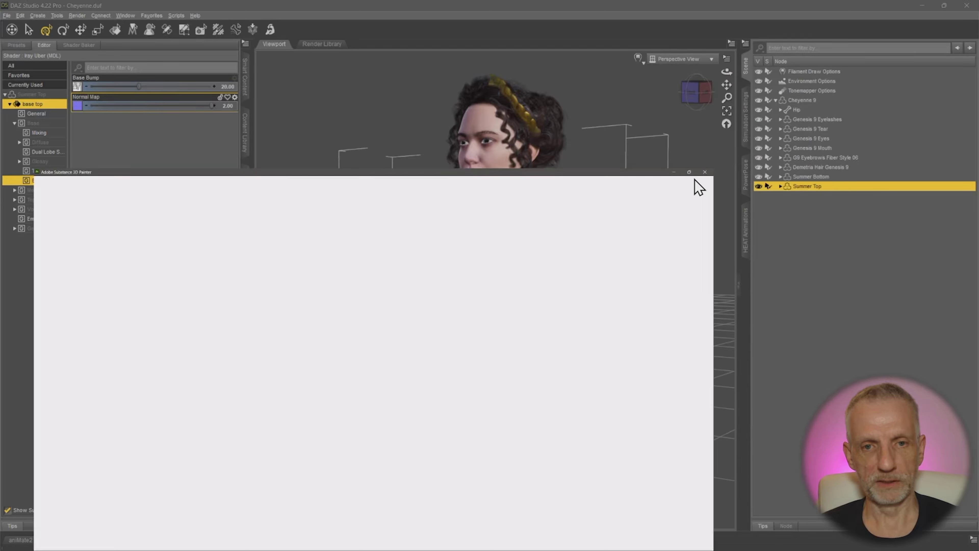
left_click(10, 17)
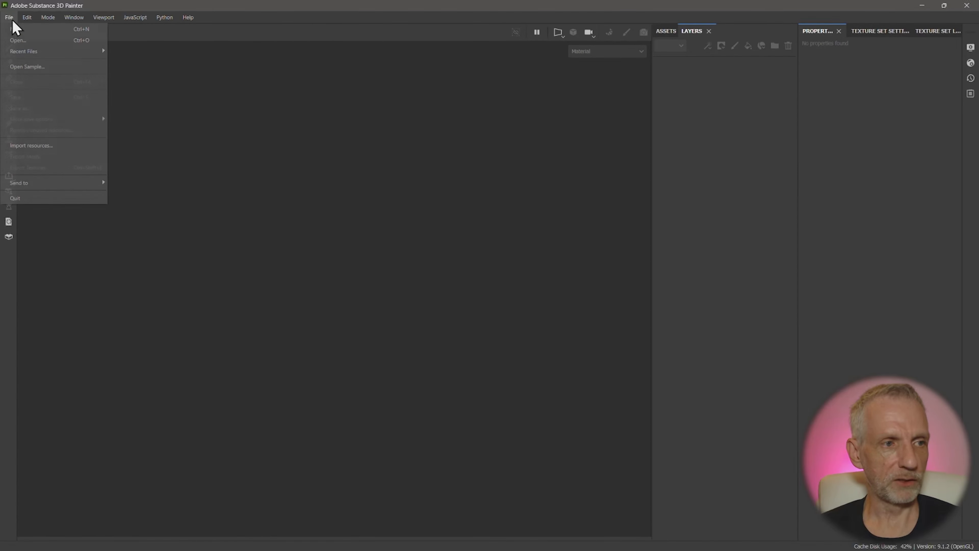
left_click(27, 33)
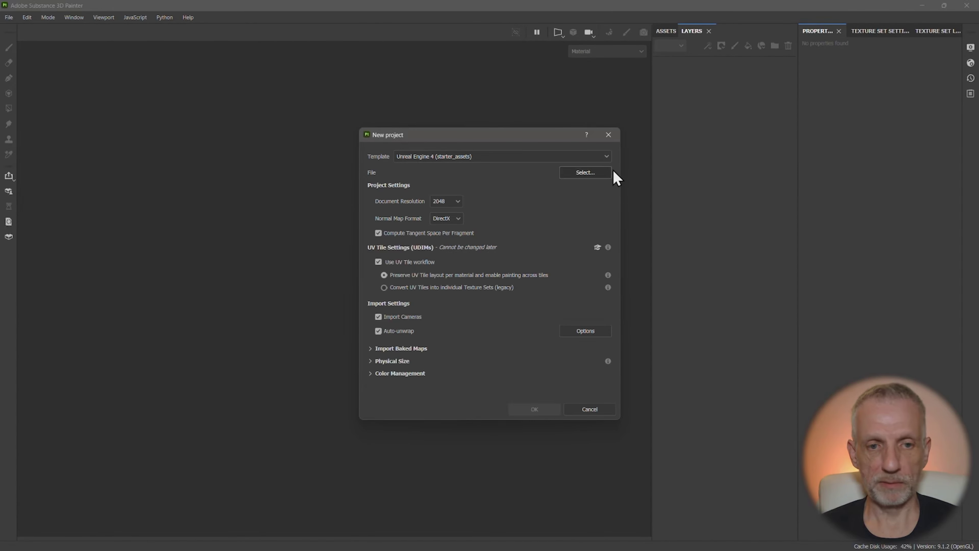
left_click(596, 173)
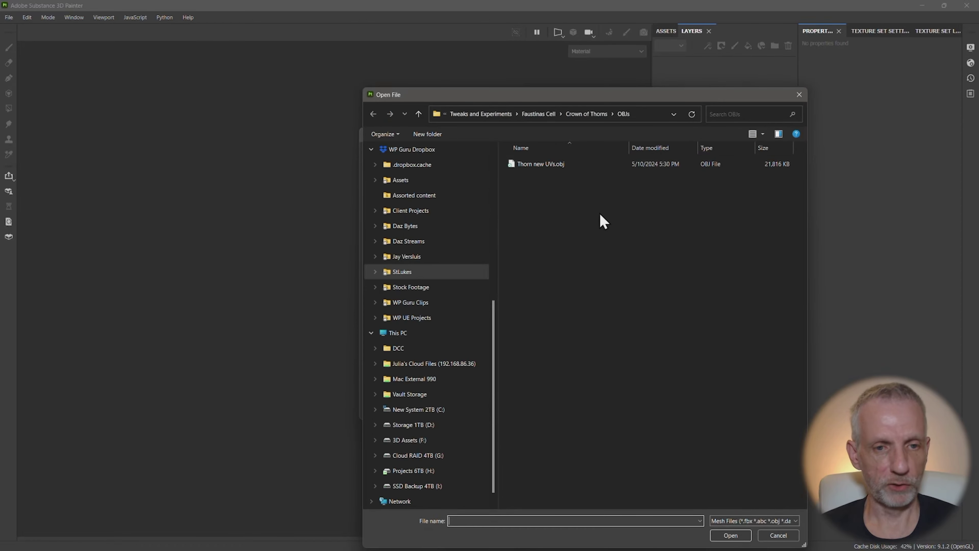
scroll(427, 216, "up", 6)
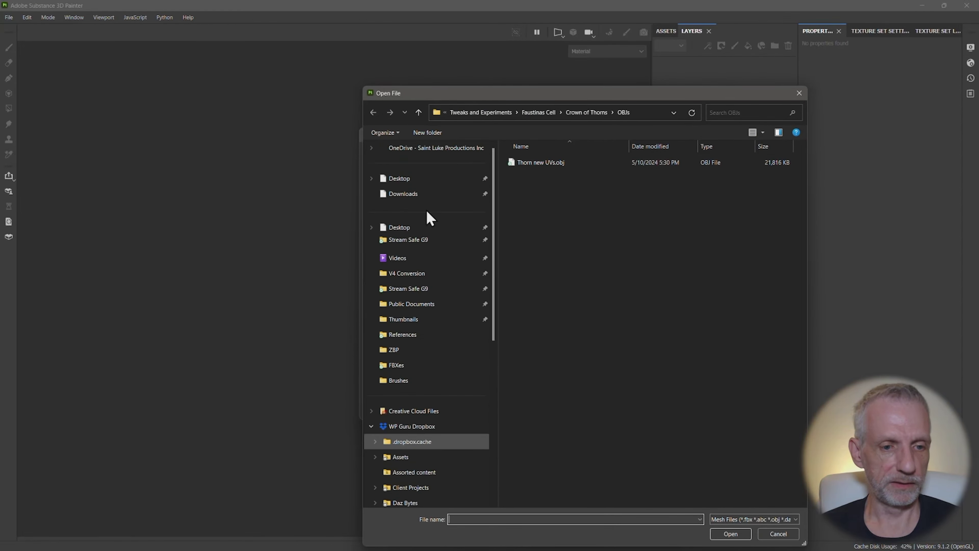
left_click(408, 227)
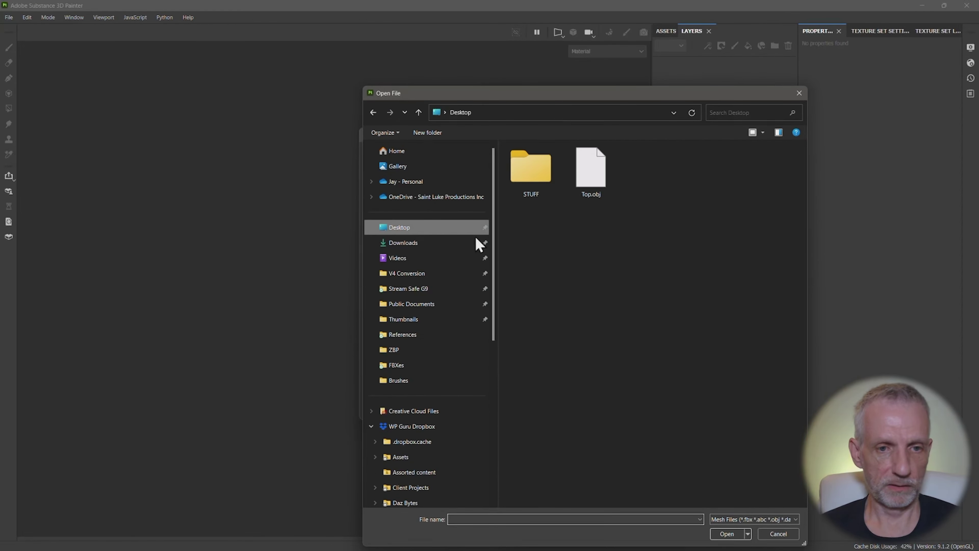
left_click(613, 183)
left_click(724, 533)
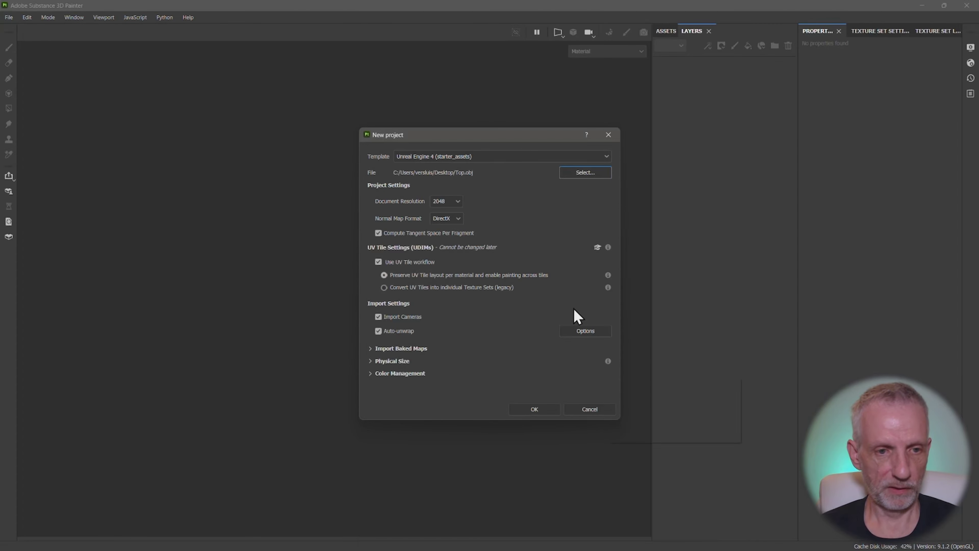
- Set the document resolution to 4096 and the normal map format to OpenGL
left_click(462, 157)
left_click(449, 215)
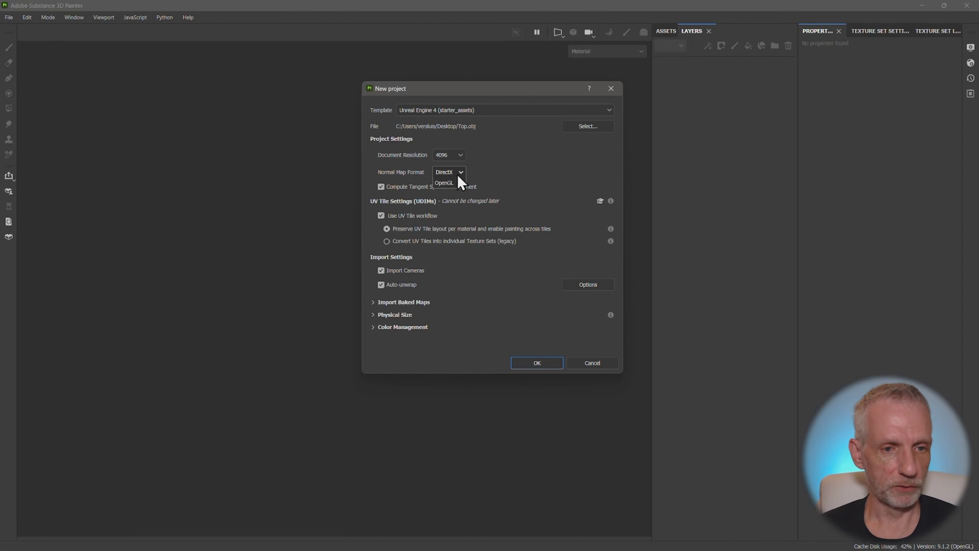
left_click(449, 183)
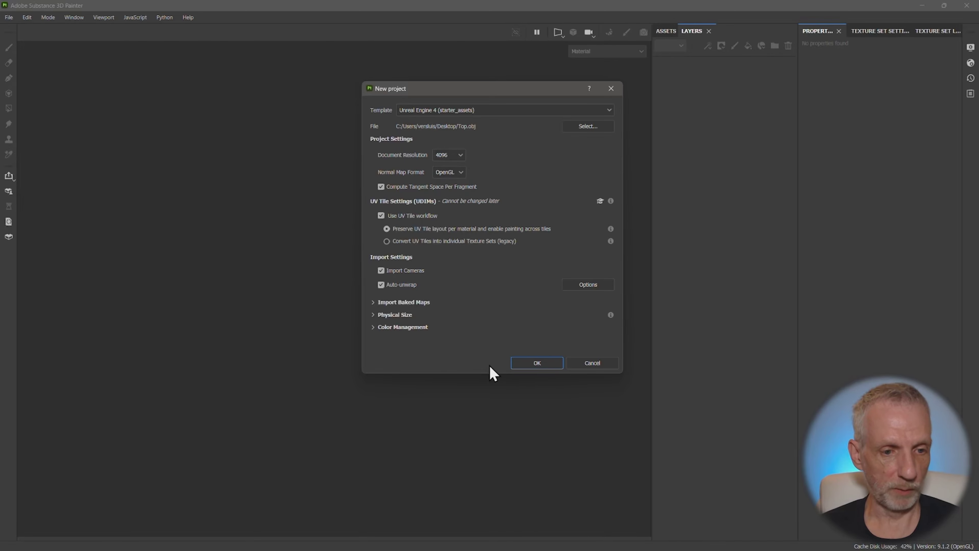
left_click(372, 303)
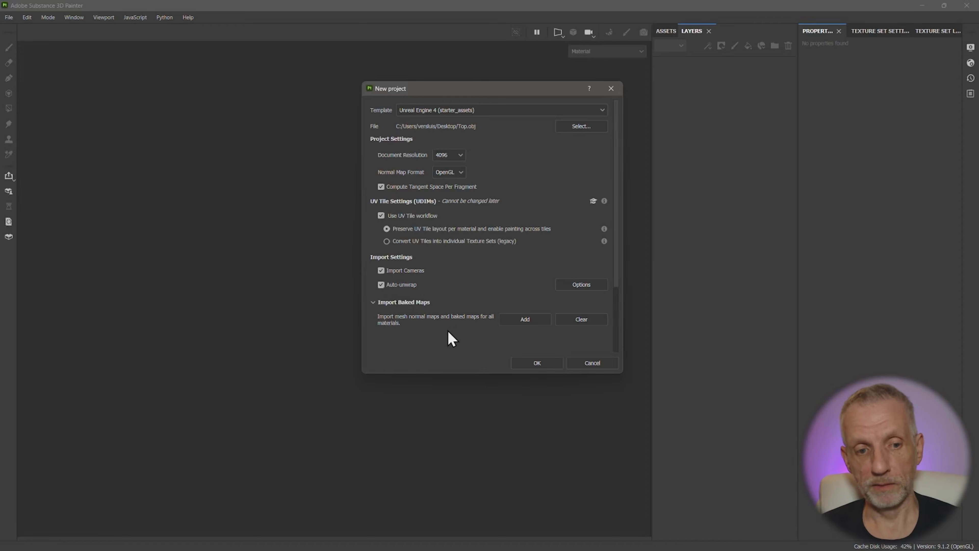
- Add Bikini_Top_N and Bikini_Top_B from the pasted XF_SummerCrochet_Bikini_G9F folder as baked maps
left_click(520, 323)
left_click(623, 112)
key("ctrl+v")
key("Return")
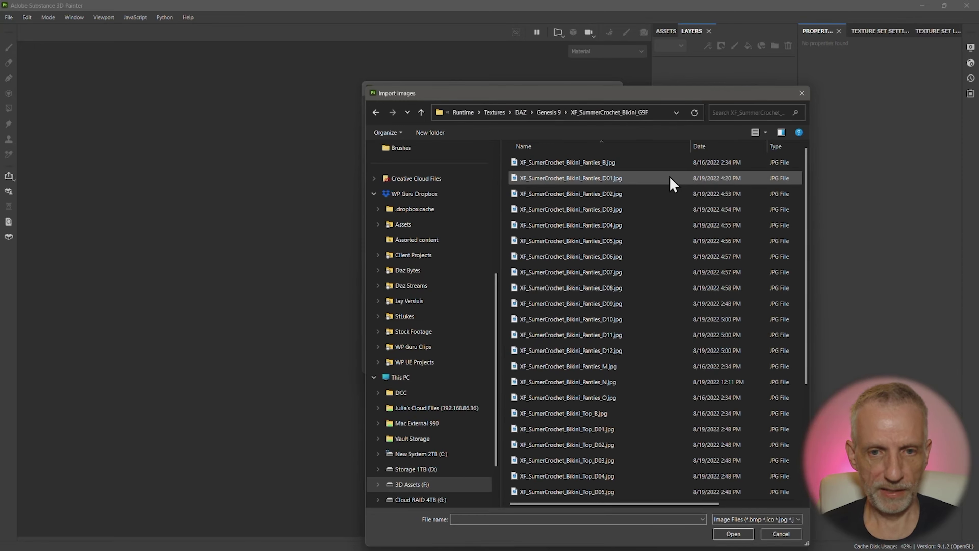
left_click(765, 132)
left_click(798, 79)
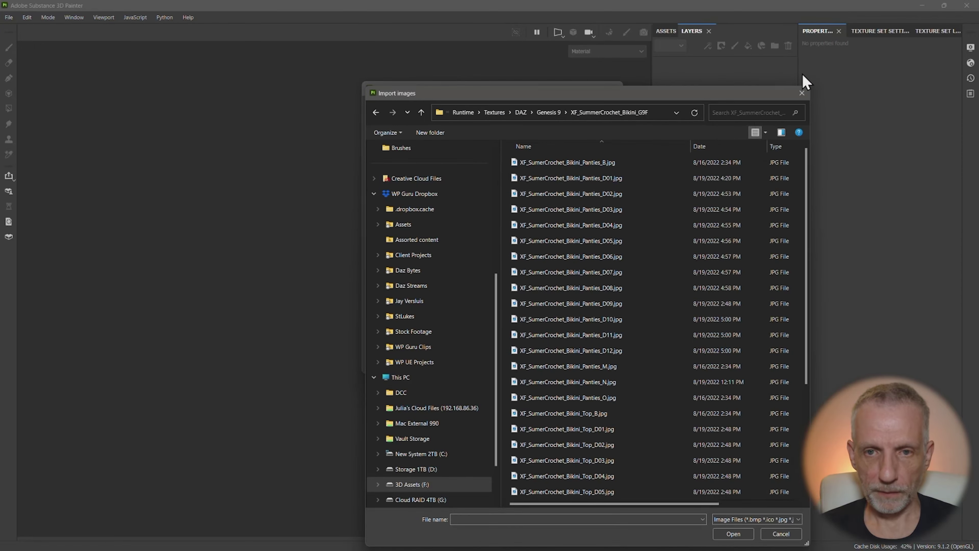
left_click_drag(786, 93, 685, 34)
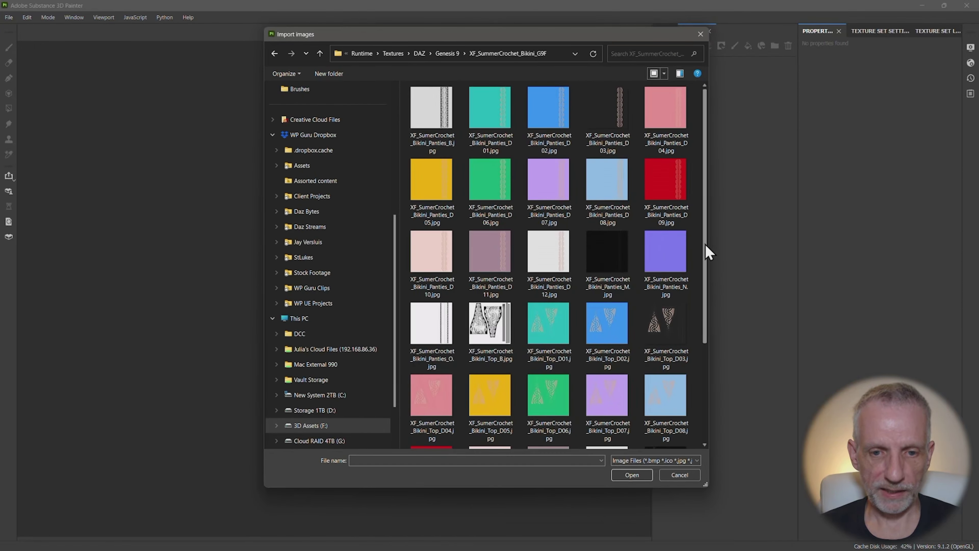
left_click_drag(704, 257, 705, 352)
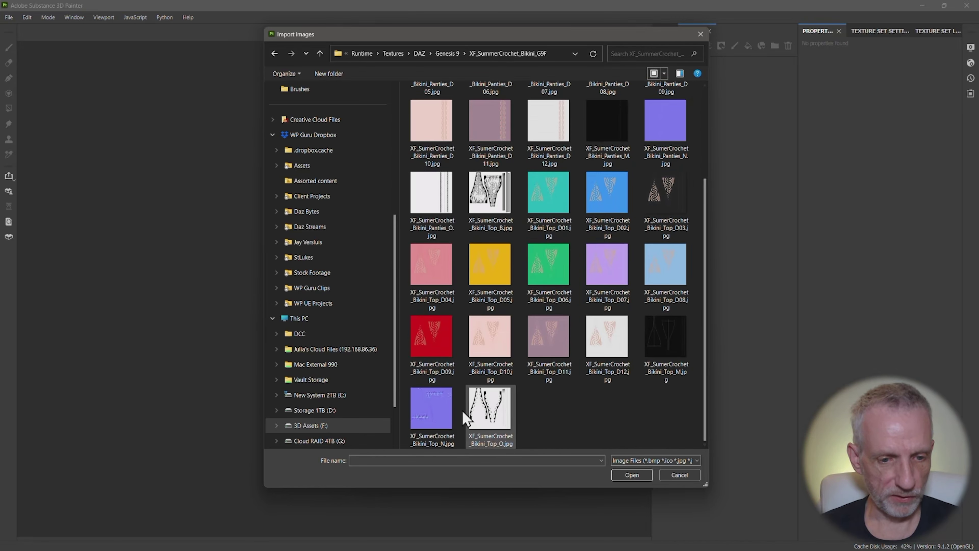
left_click(437, 414)
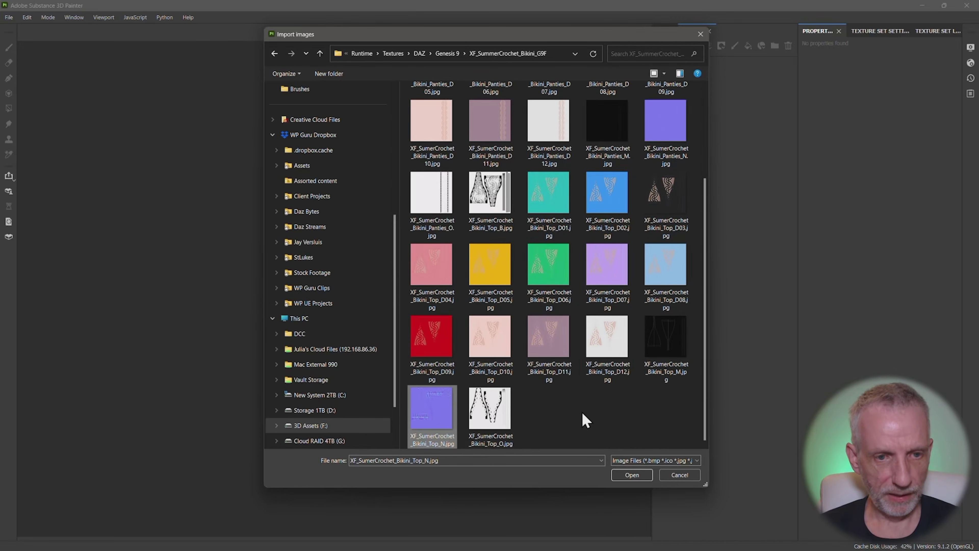
left_click(500, 205, "ctrl")
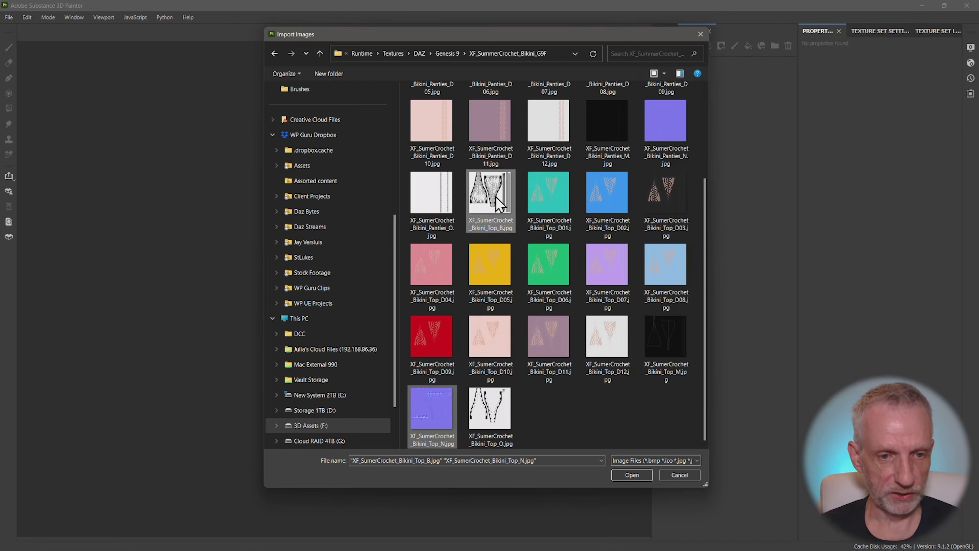
left_click(632, 475)
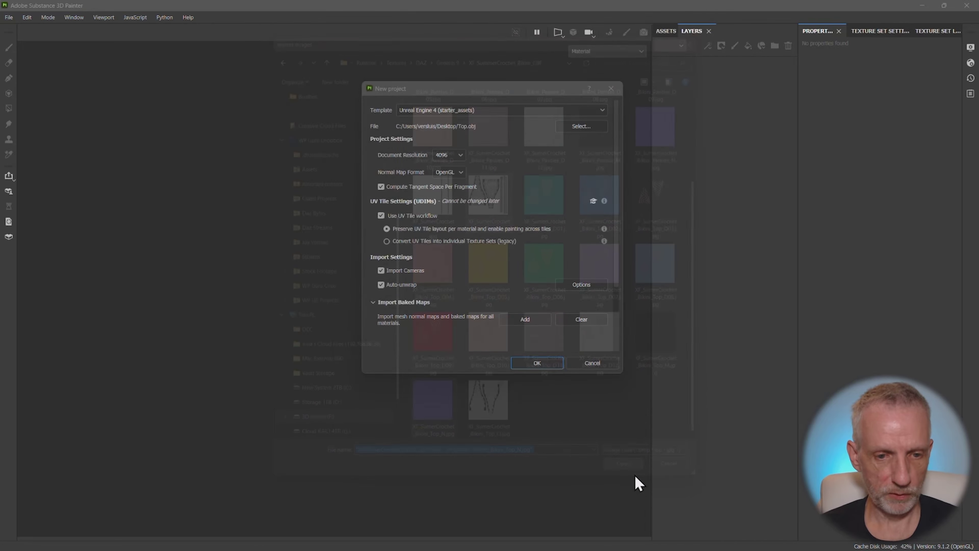
- Create the bikini top project and replace Layer 1 with a fill layer using only height and normal
left_click(545, 364)
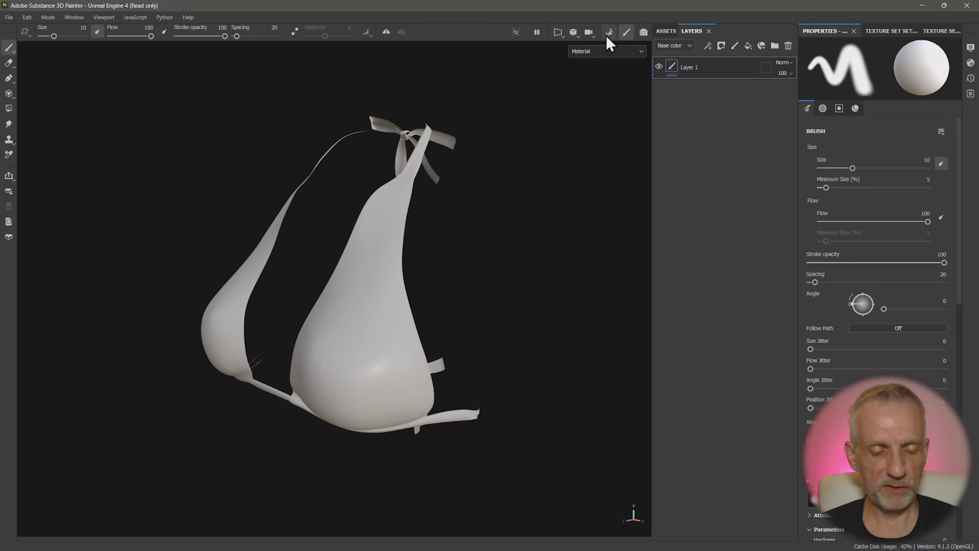
mouse_move(551, 184)
left_mouse_down("alt")
mouse_move(509, 192)
mouse_move(588, 129)
left_mouse_up("alt")
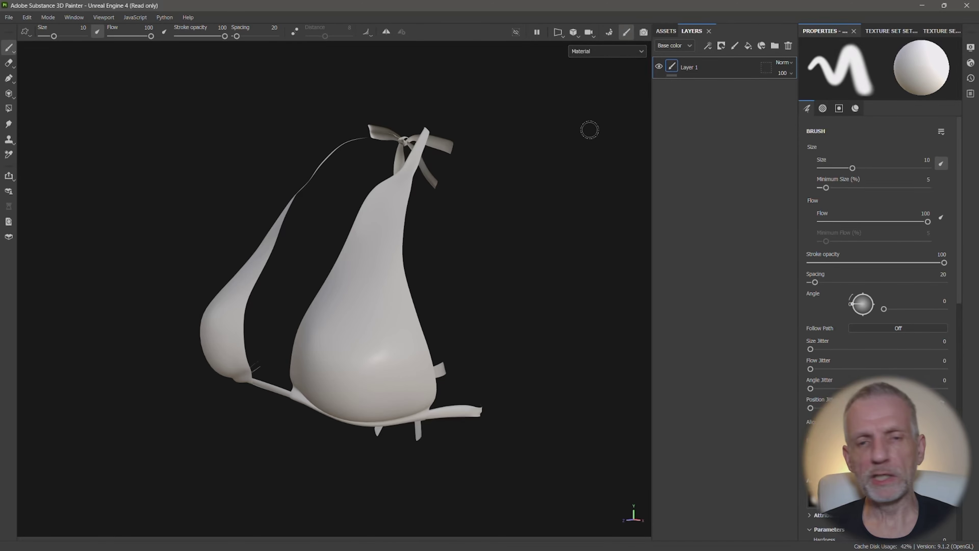
left_click(788, 46)
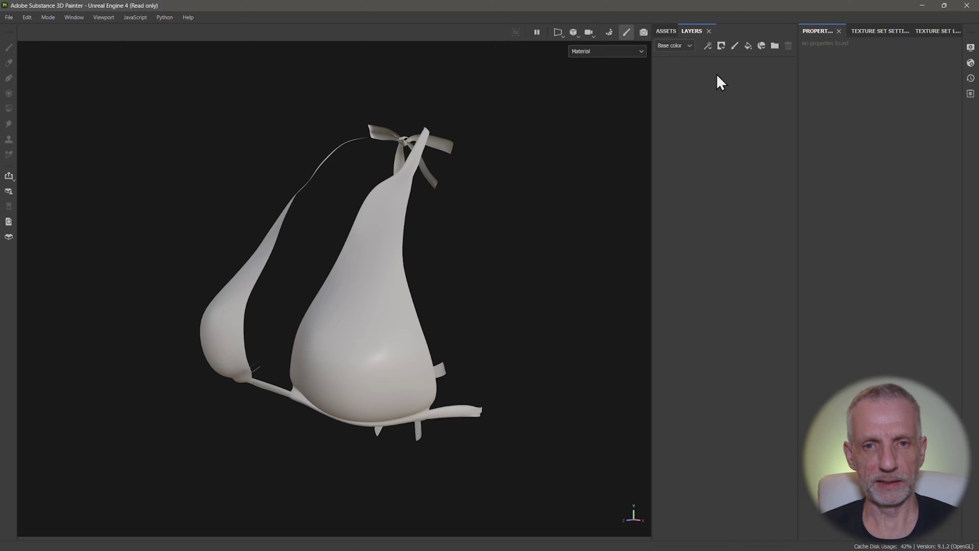
left_click(748, 46)
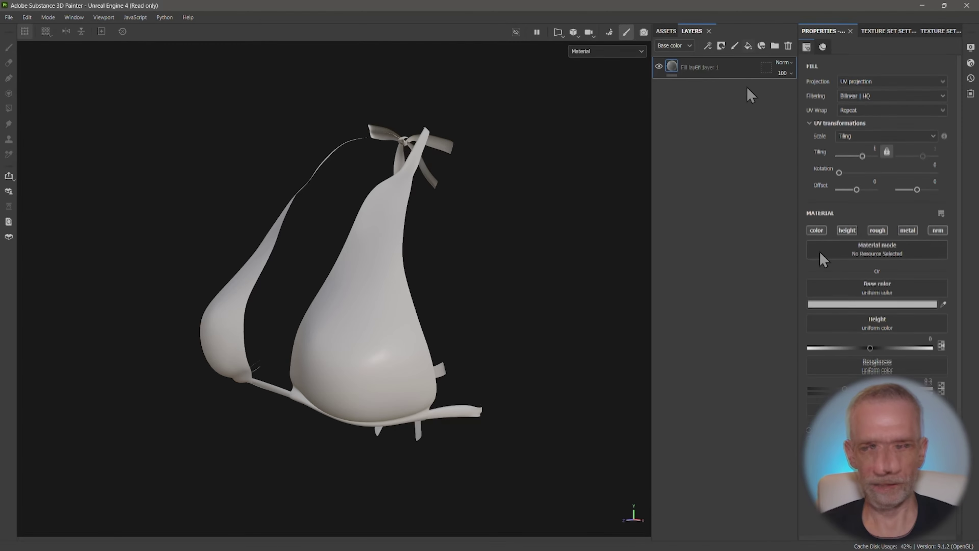
left_click(848, 232)
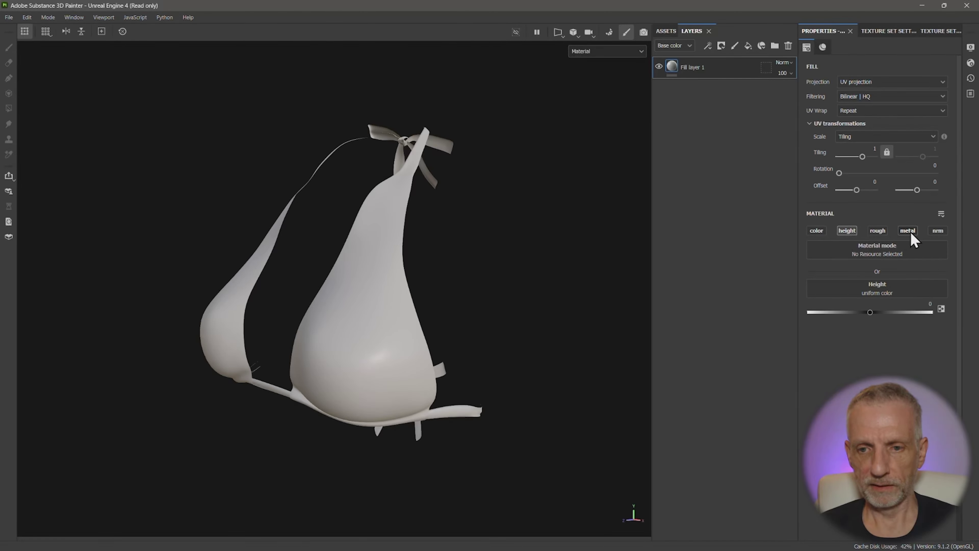
left_click(937, 231)
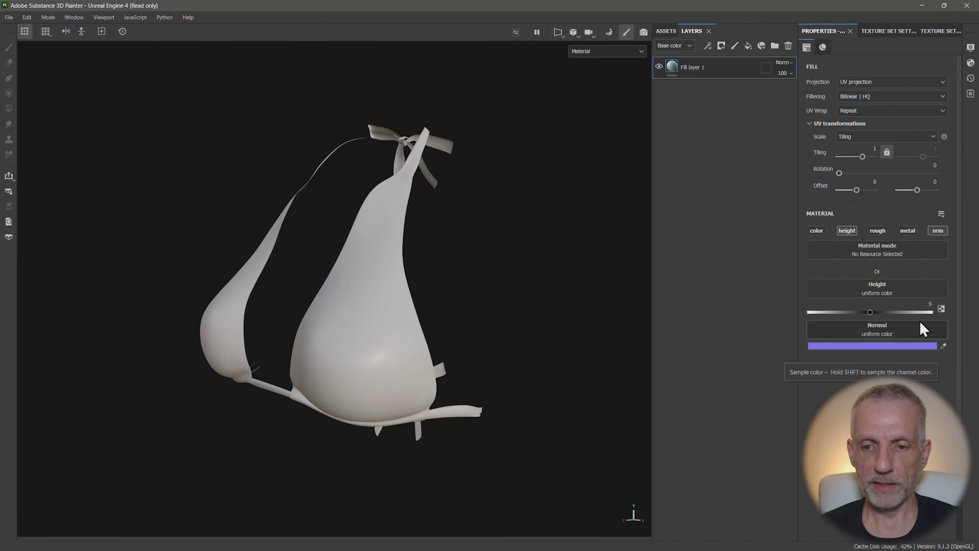
- Assign XF_SumerCrochet_Bikini_Top_N from the project textures to the fill's Normal channel
left_click(667, 31)
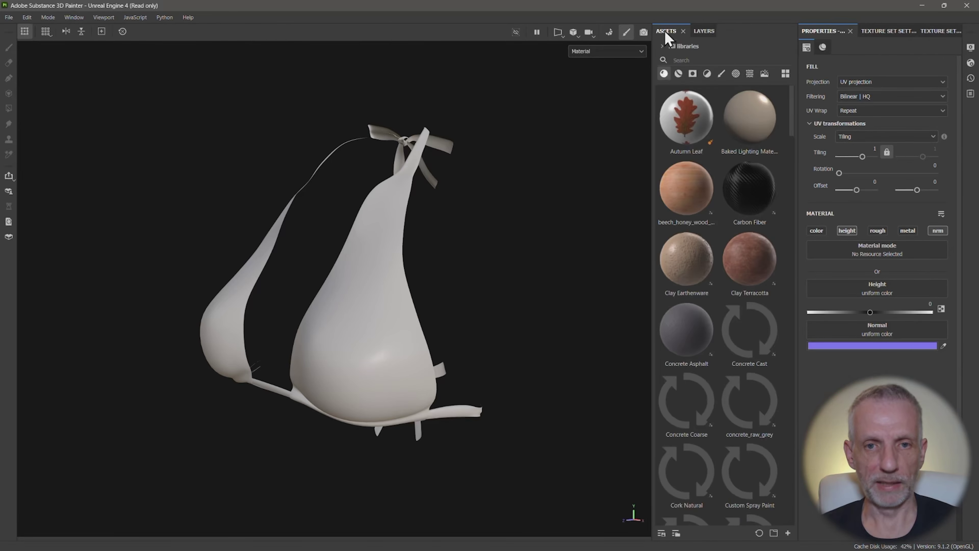
left_click(664, 47)
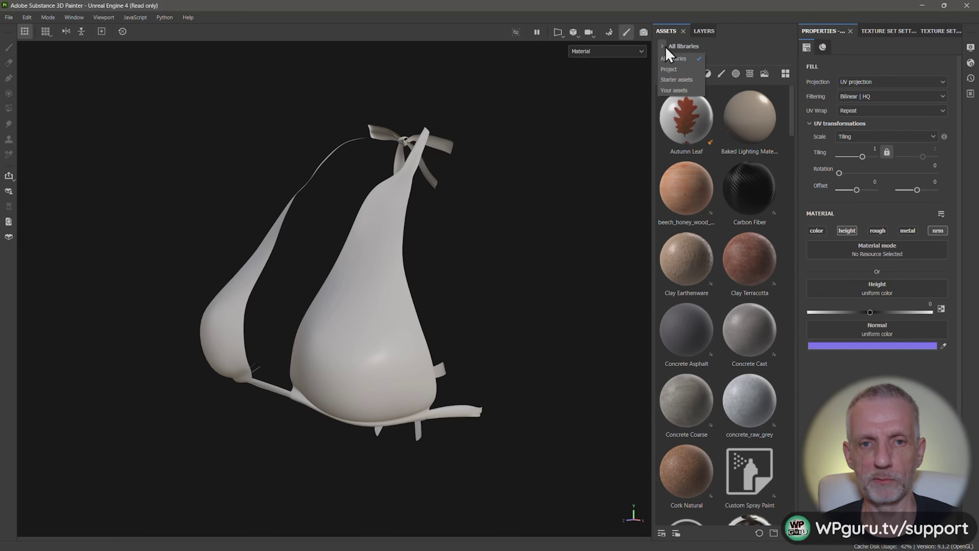
left_click(679, 69)
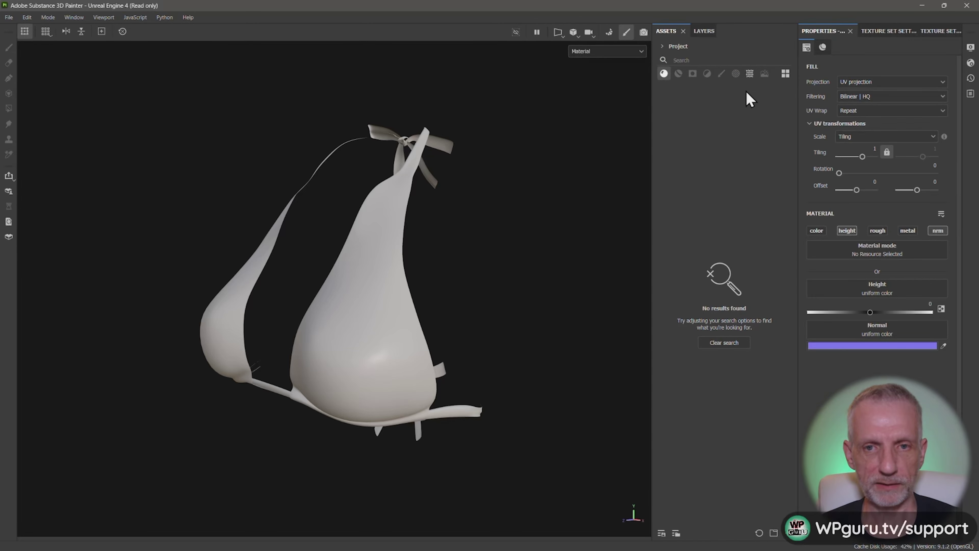
left_click(750, 74)
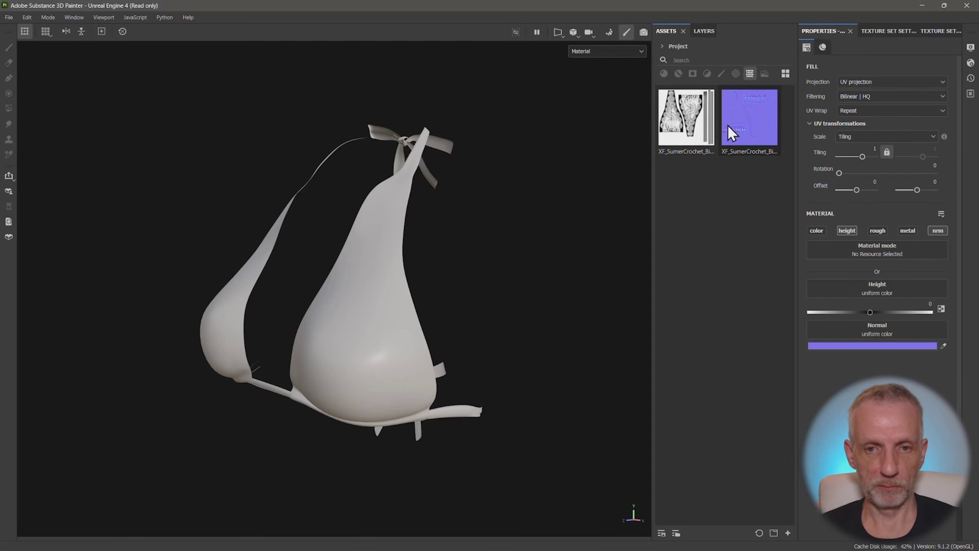
left_click_drag(747, 124, 865, 337)
left_click_drag(531, 352, 554, 342, "alt")
- Assign XF_SumerCrochet_Bikini_Top_B to the fill's Height channel and view the top from the front
left_click_drag(677, 123, 859, 293)
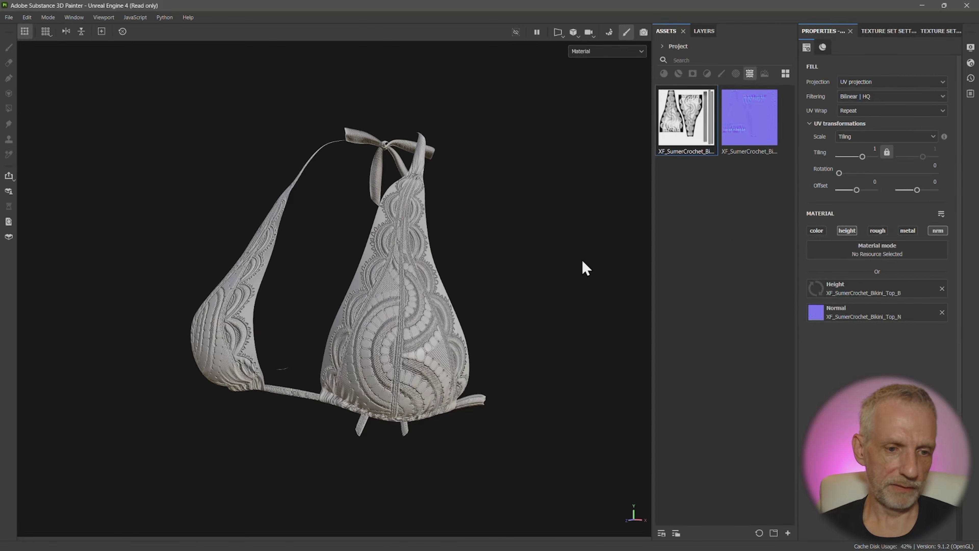
left_click_drag(582, 260, 392, 325, "alt")
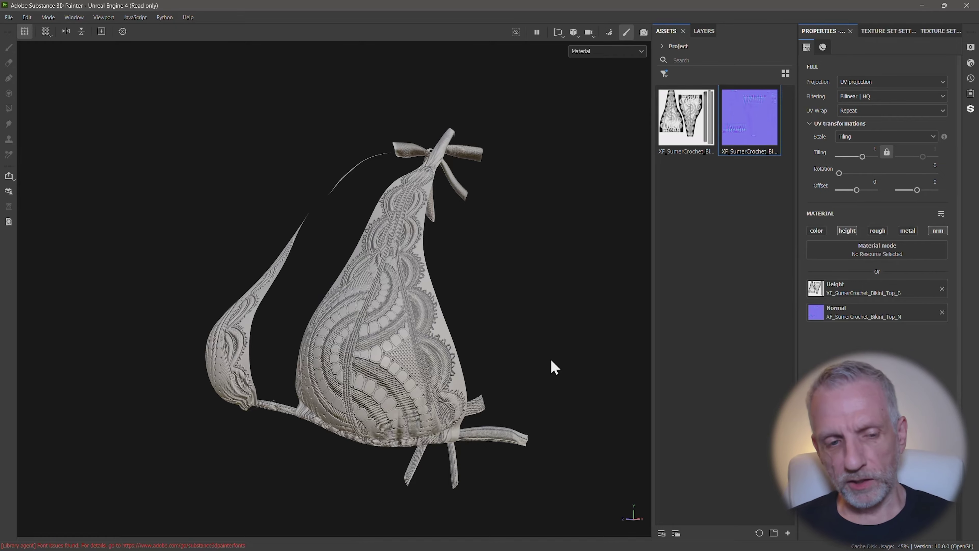
left_click_drag(550, 358, 566, 328, "alt")
middle_click_drag(566, 328, 566, 340, "alt")
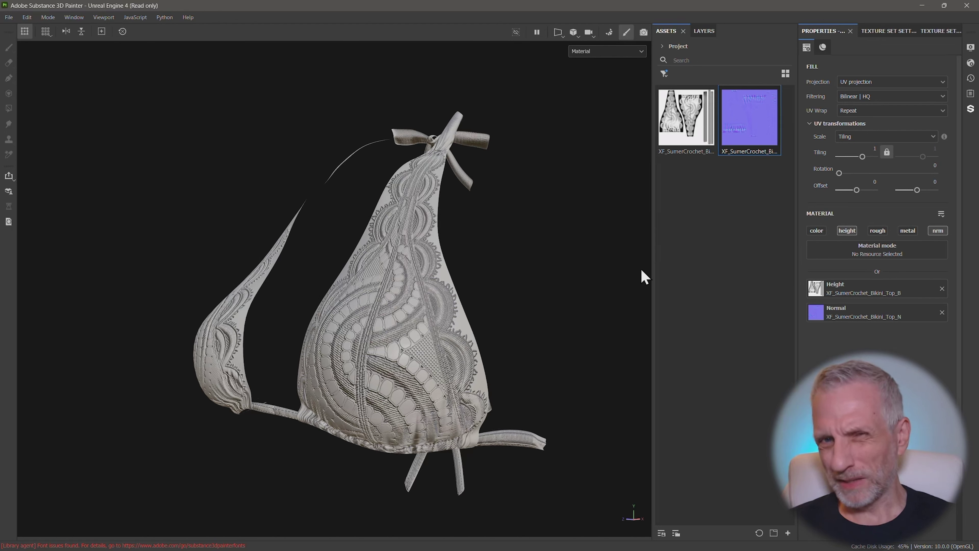
- Fade Fill layer 1's opacity to 0 and back to 100, then show the channel list
left_click(709, 33)
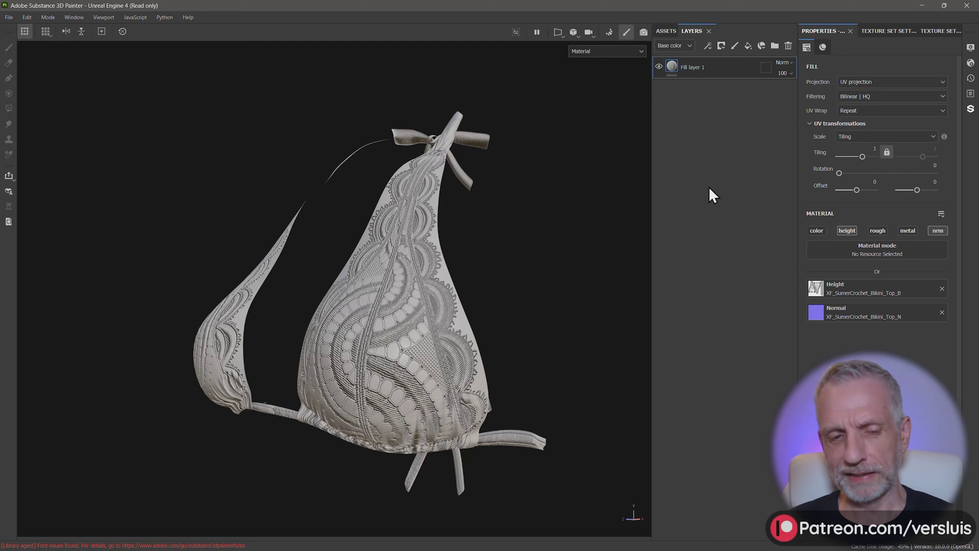
left_click_drag(556, 291, 550, 269, "alt")
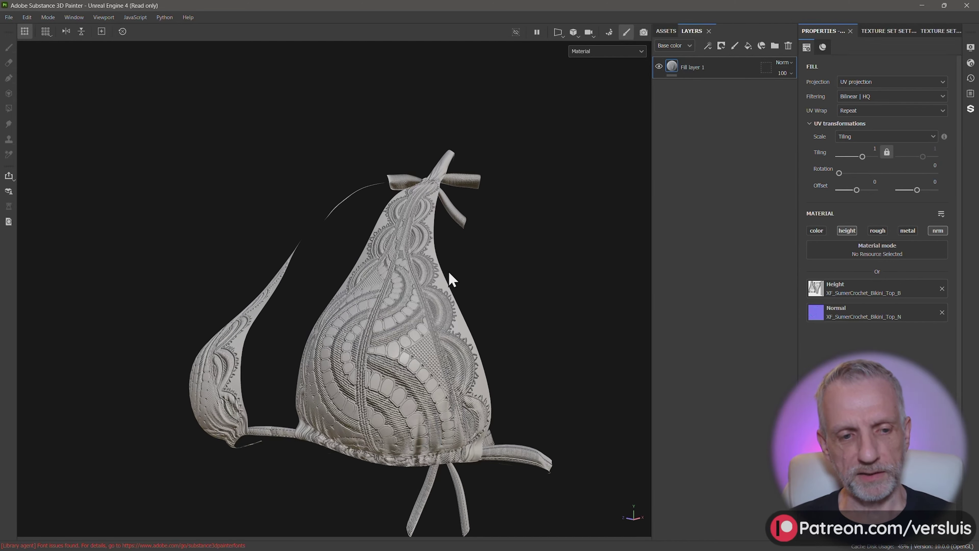
middle_click_drag(470, 350, 480, 322, "alt")
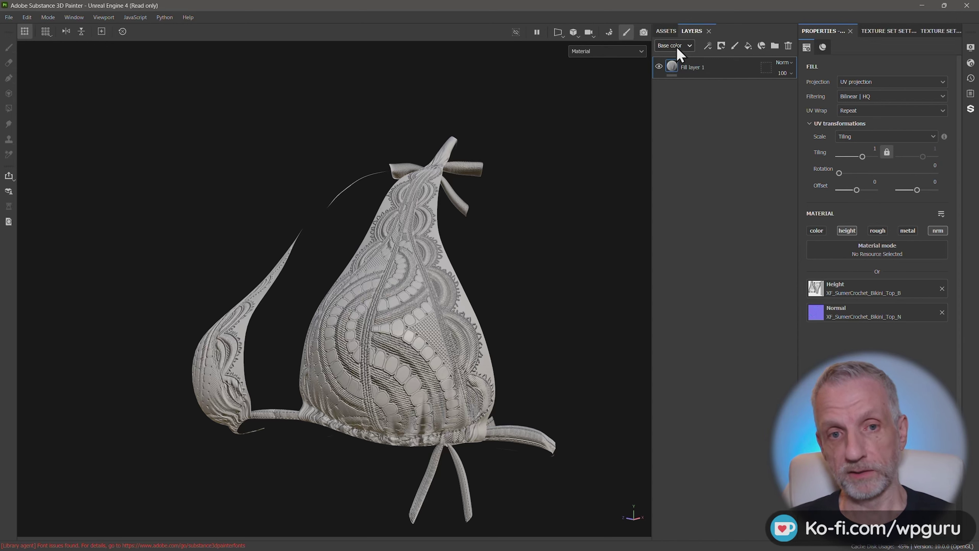
left_click(791, 73)
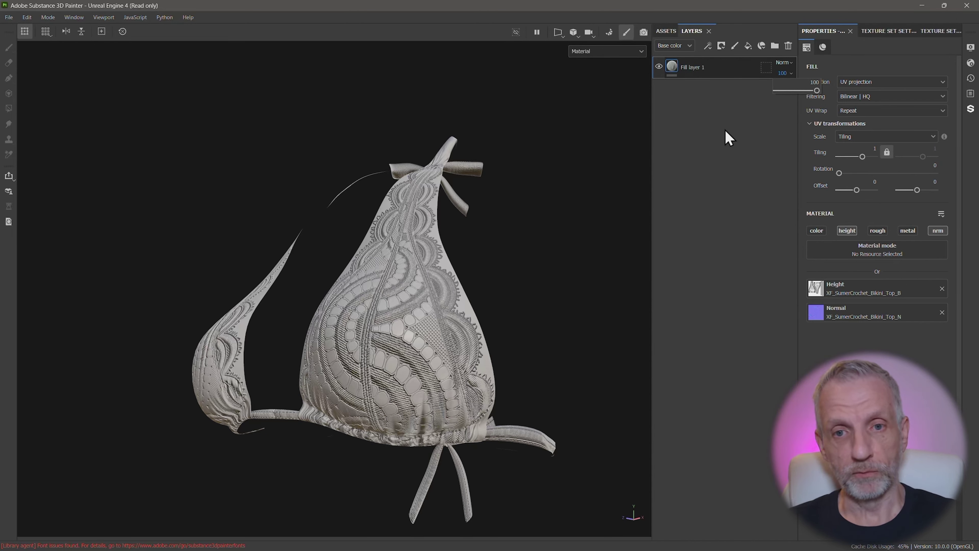
left_click_drag(817, 91, 848, 98)
left_click(689, 47)
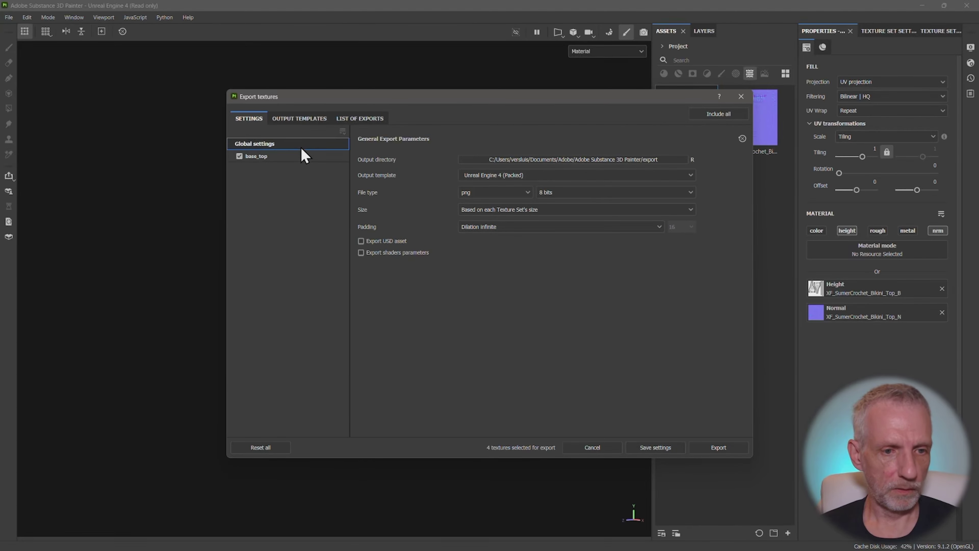
- Keep the per-texture-set size and export the textures as Unreal Engine 4 (Packed) 8-bit PNGs
left_click(692, 210)
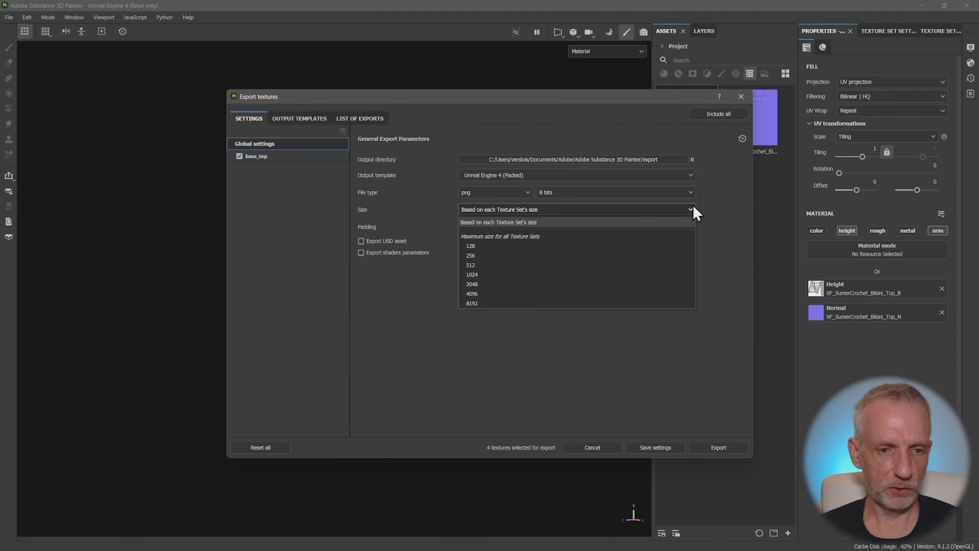
left_click(381, 162)
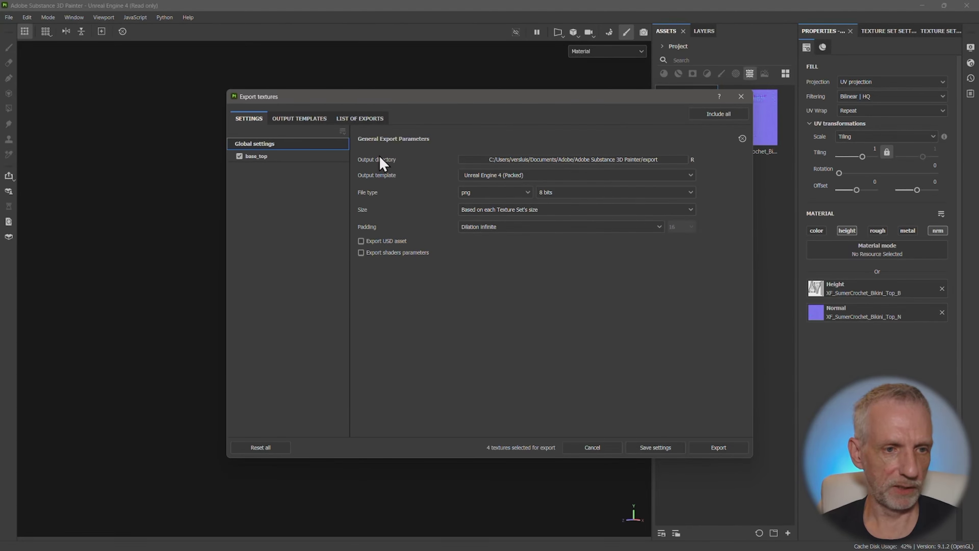
left_click(718, 448)
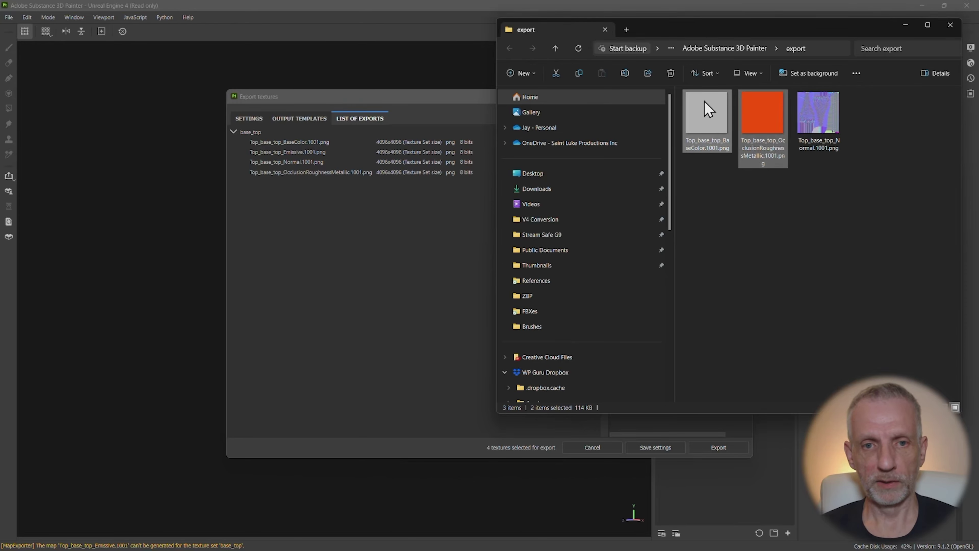
- Delete the BaseColor and OcclusionRoughnessMetallic PNGs, leaving Top_base_top_Normal.1001.png in the export folder
left_click(671, 73)
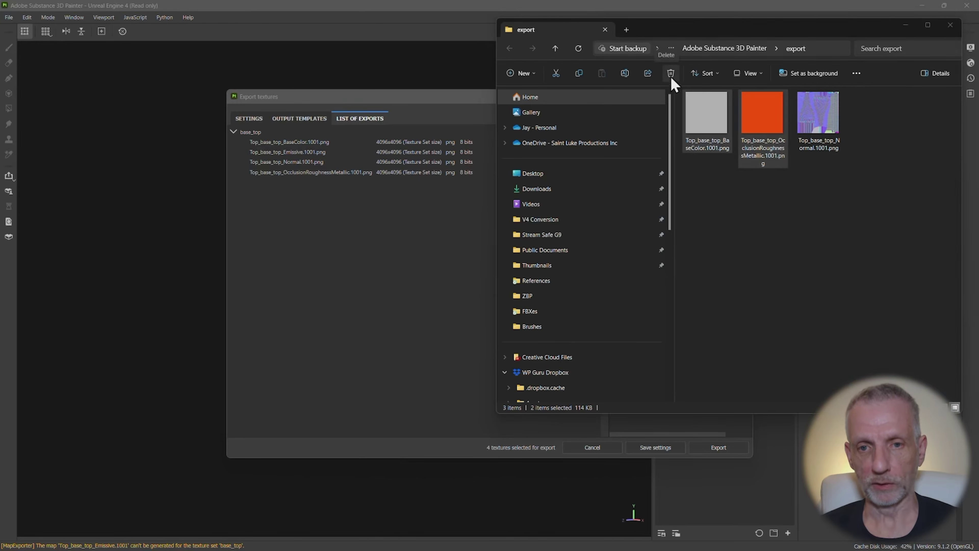
left_click(525, 289)
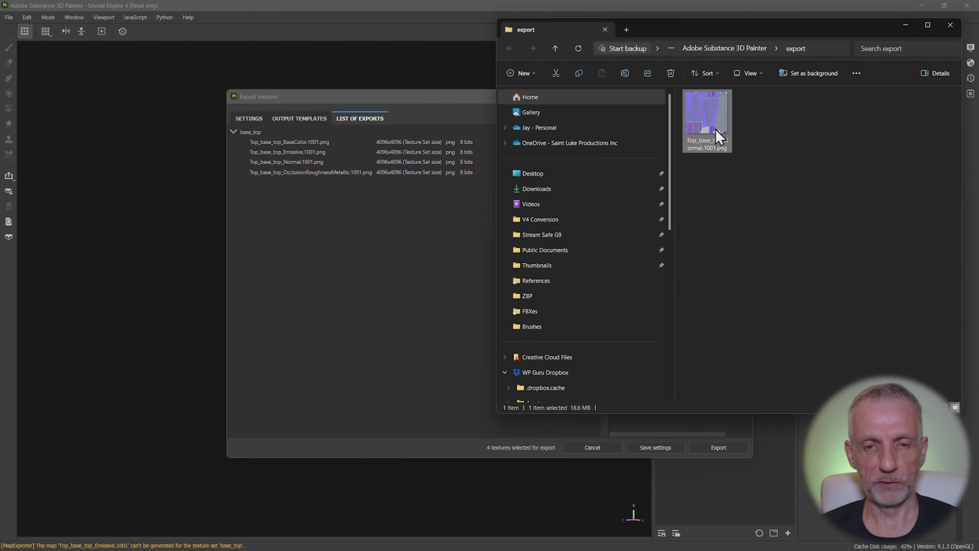
left_click(131, 6)
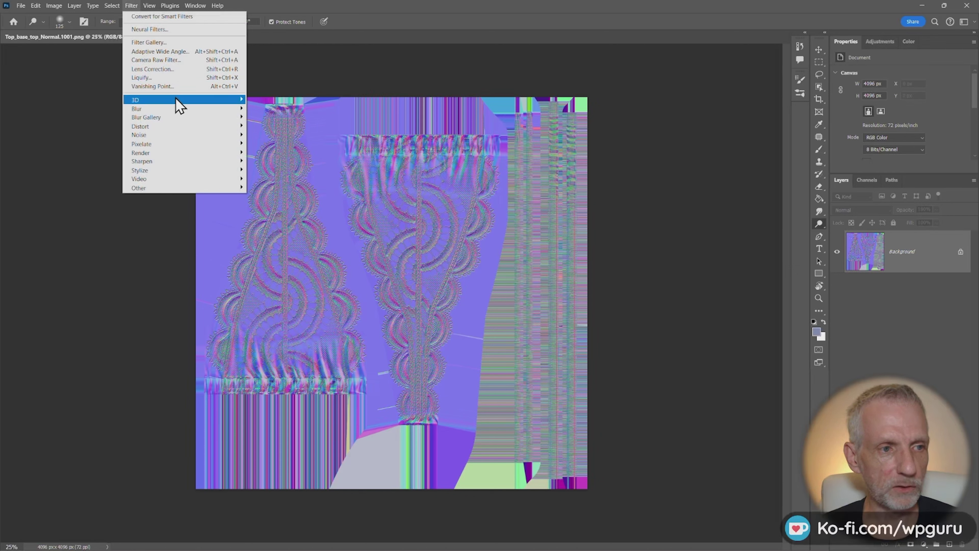
- Look at Photoshop's Filter > 3D > Generate Normal Map, then switch to DAZ Studio
mouse_move(177, 101)
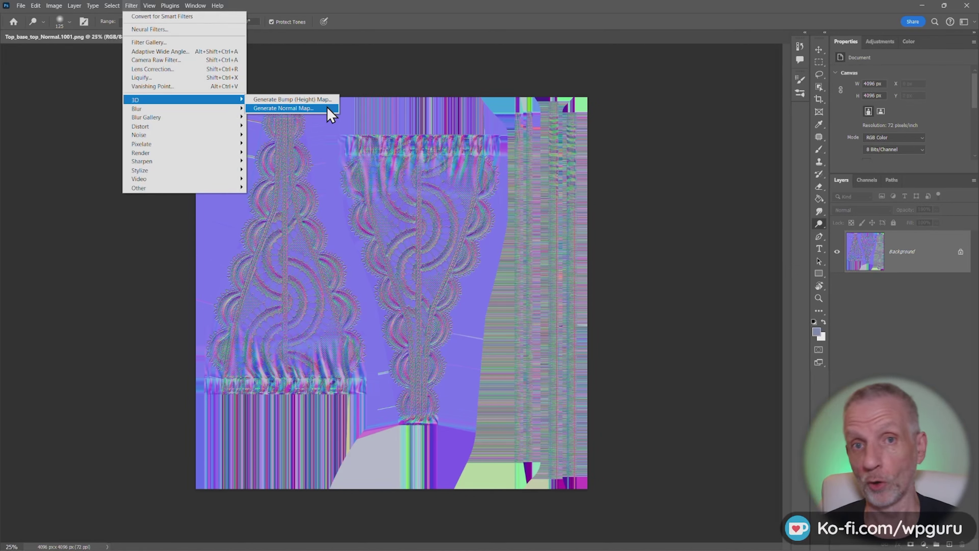
key("alt+Tab")
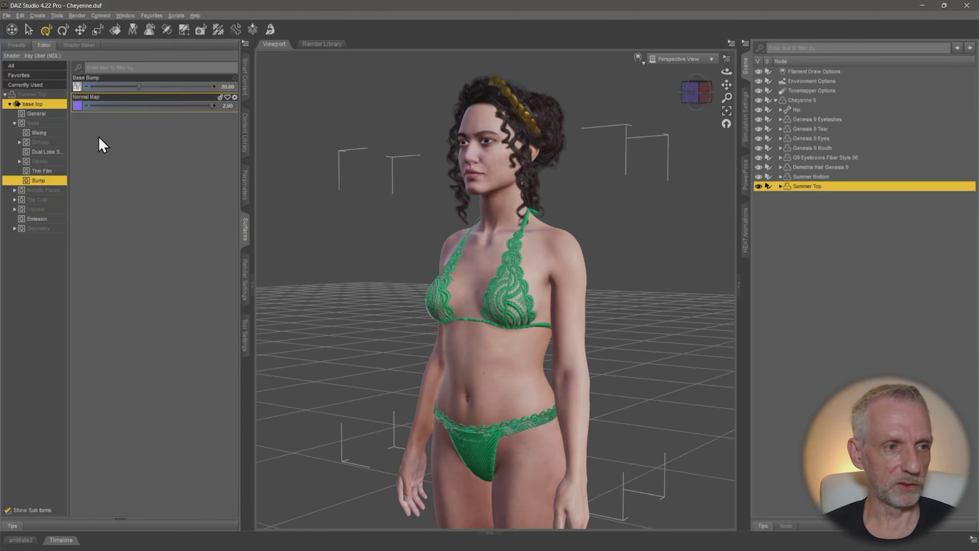
mouse_move(77, 109)
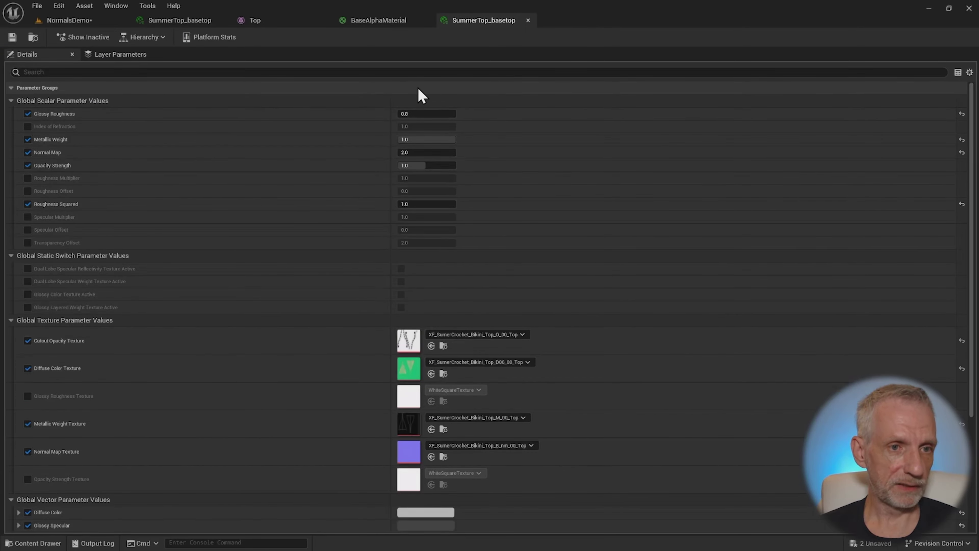
- Inspect the BaseAlphaMaterial graph, then locate it in the DazToUnreal Content folder from SummerTop_basetop
left_click(387, 20)
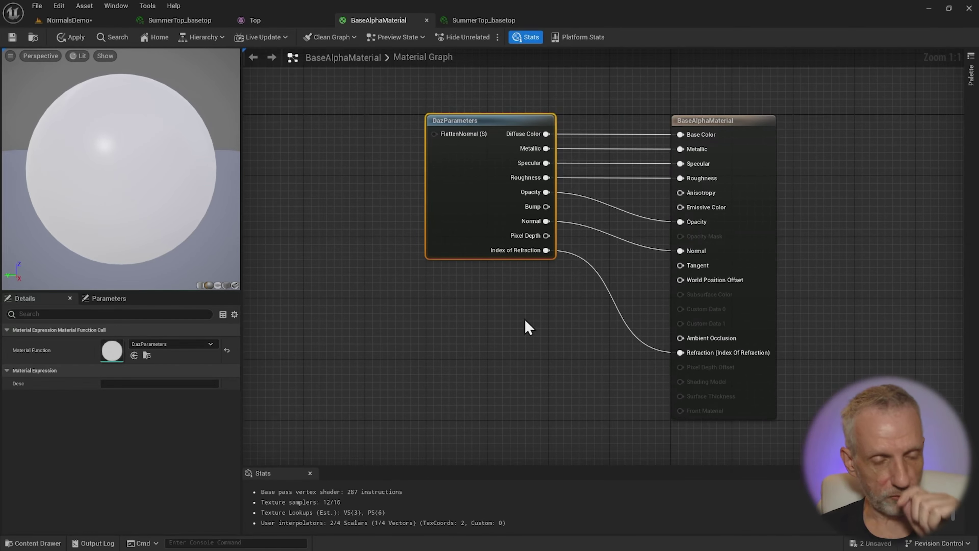
left_click_drag(476, 213, 429, 209)
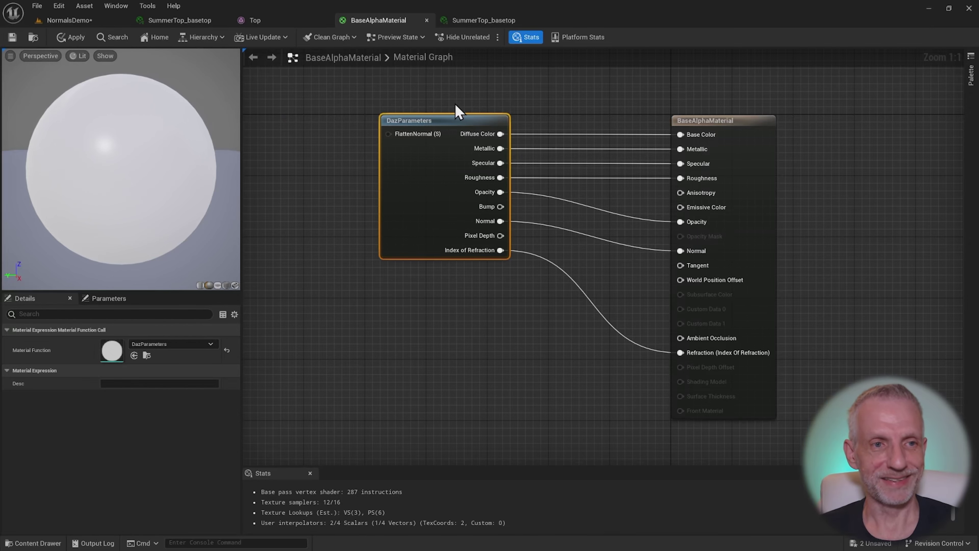
left_click(482, 21)
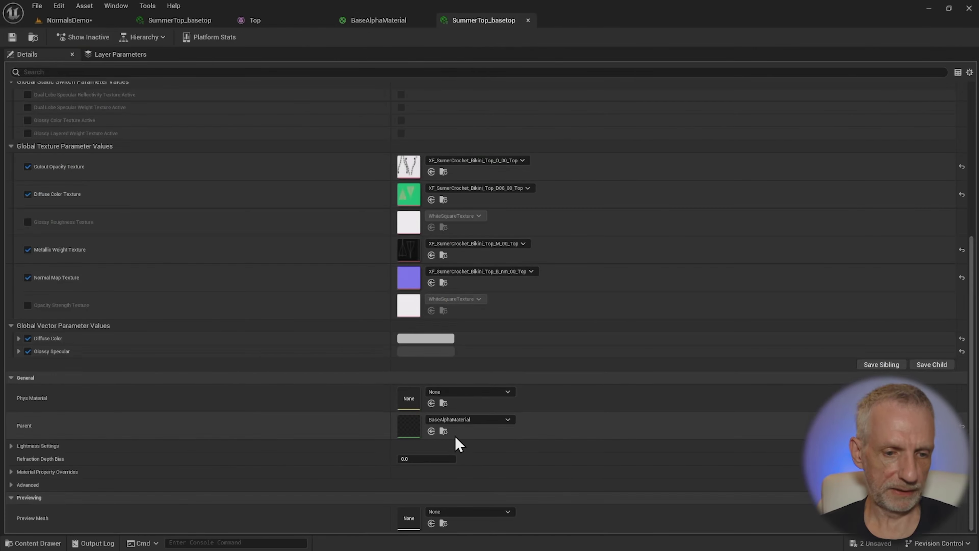
left_click(443, 431)
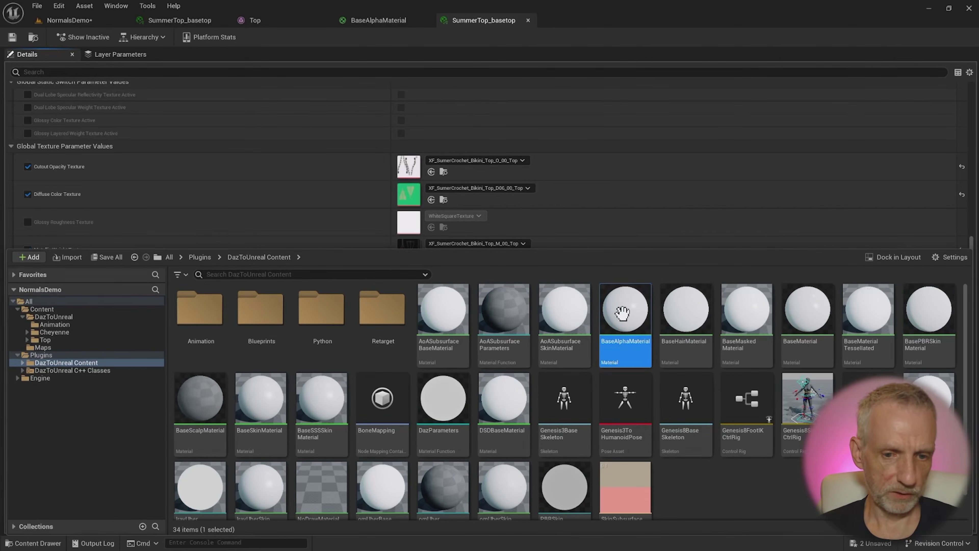
- Copy BaseAlphaMaterial into the Cheyenne folder
mouse_move(623, 311)
left_click_drag(624, 311, 77, 333)
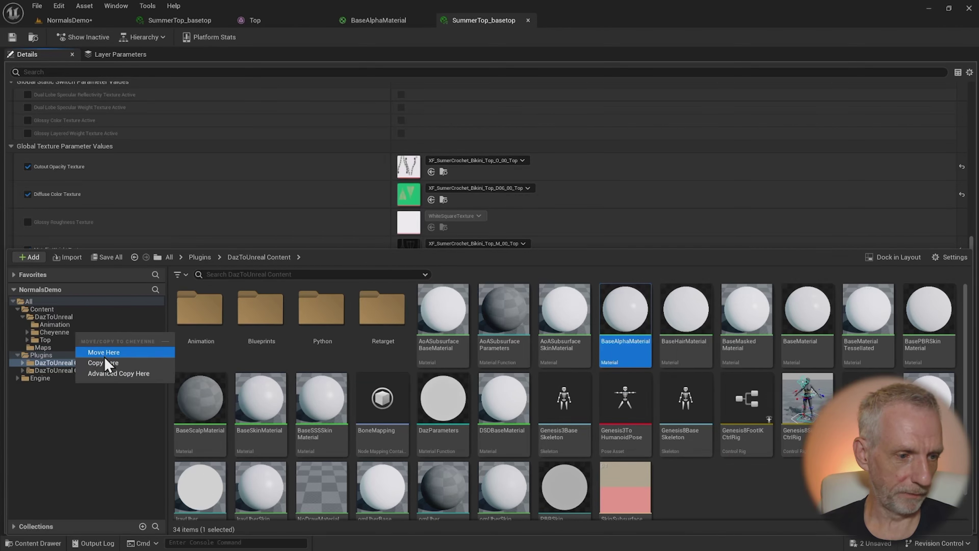
left_click(108, 345)
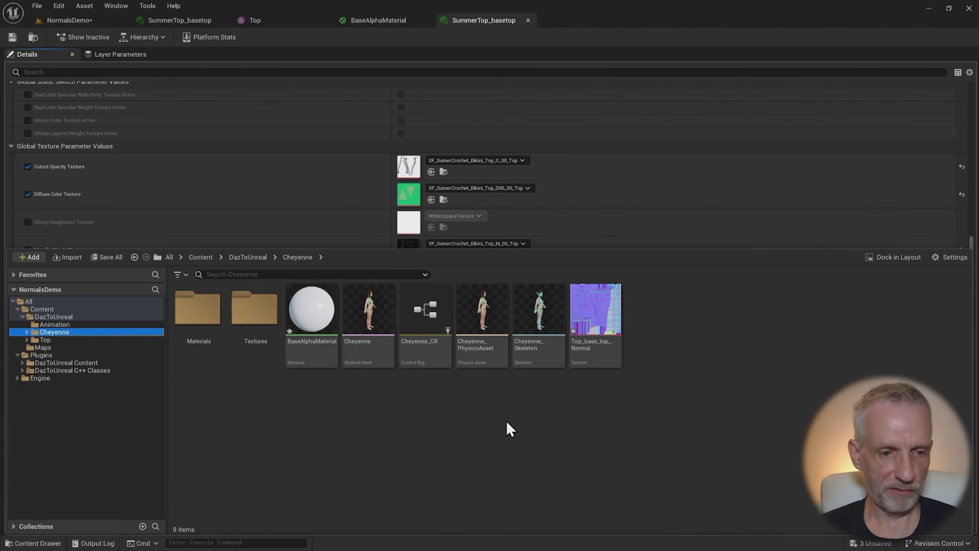
- Rename the copied material to BaseAlphaMaterial_TwoNormals
left_click(319, 312)
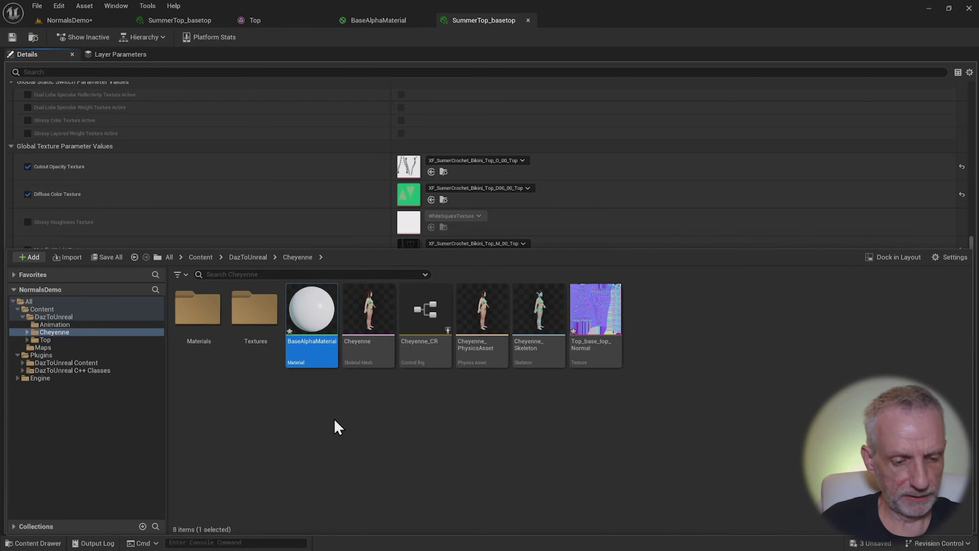
key("F2")
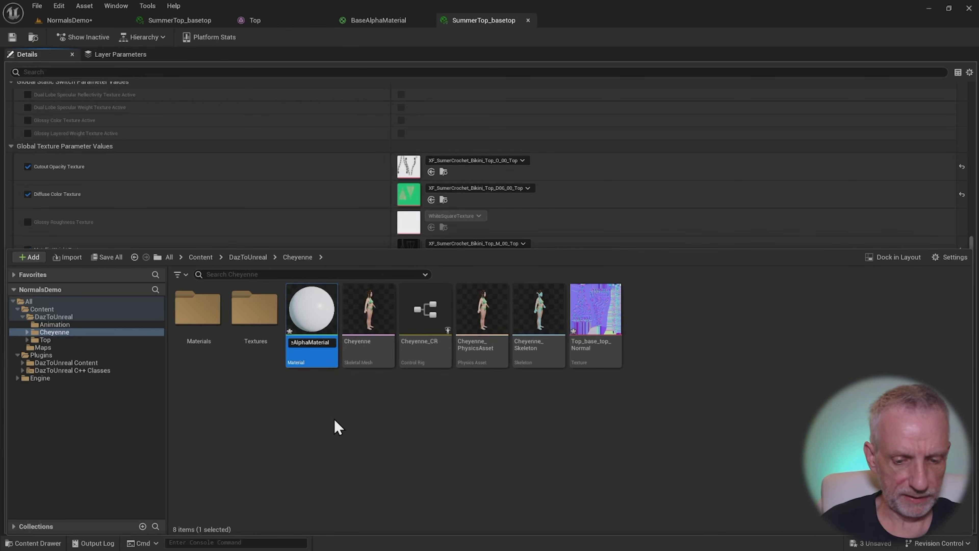
type("_TwoNormals")
key("Return")
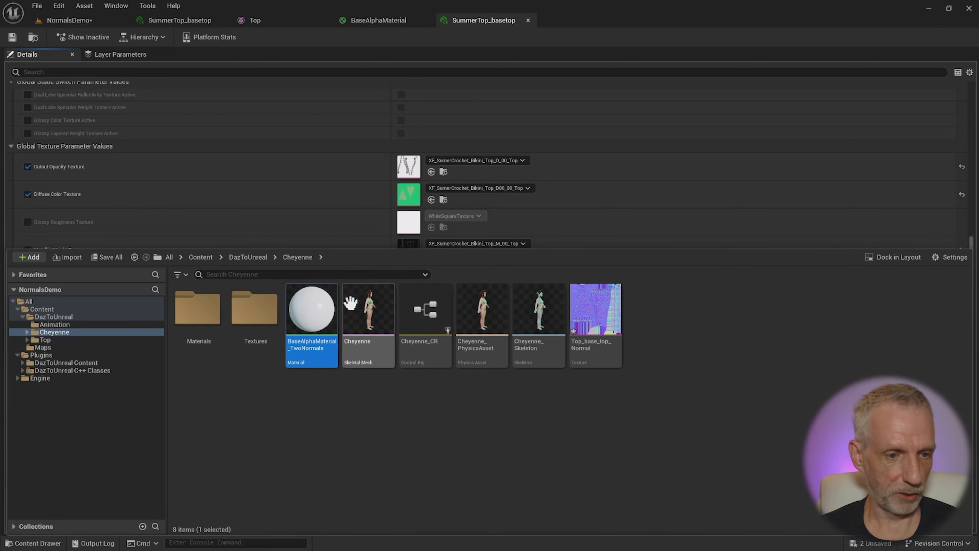
key("ctrl+Tab")
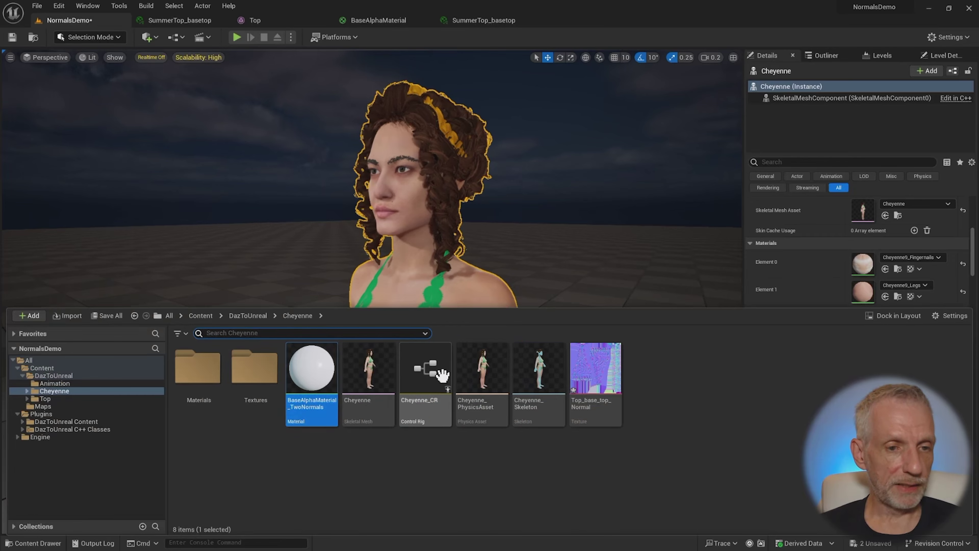
- Open the bikini top's SummerTop_basetop material instance from the character in the level
left_click(434, 305)
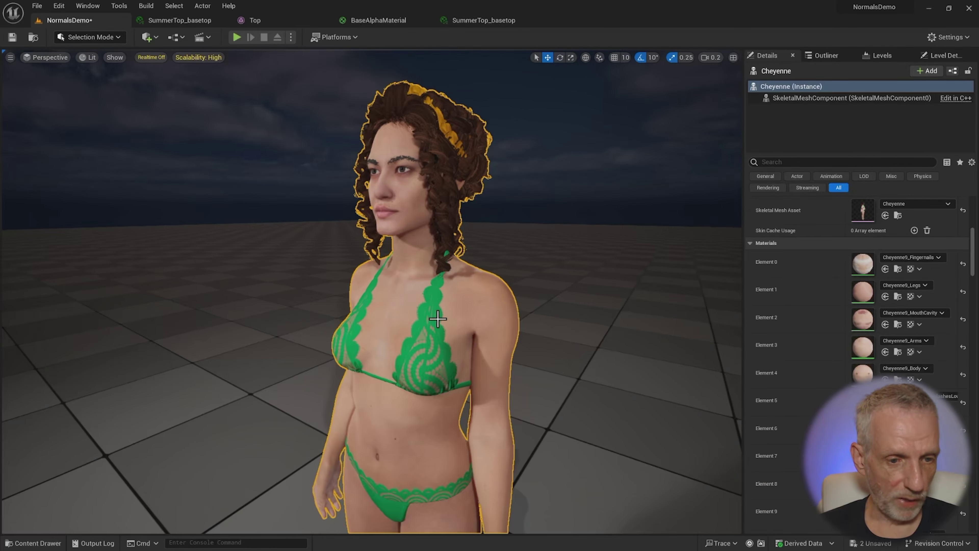
scroll(833, 340, "down", 10)
scroll(844, 337, "up", 10)
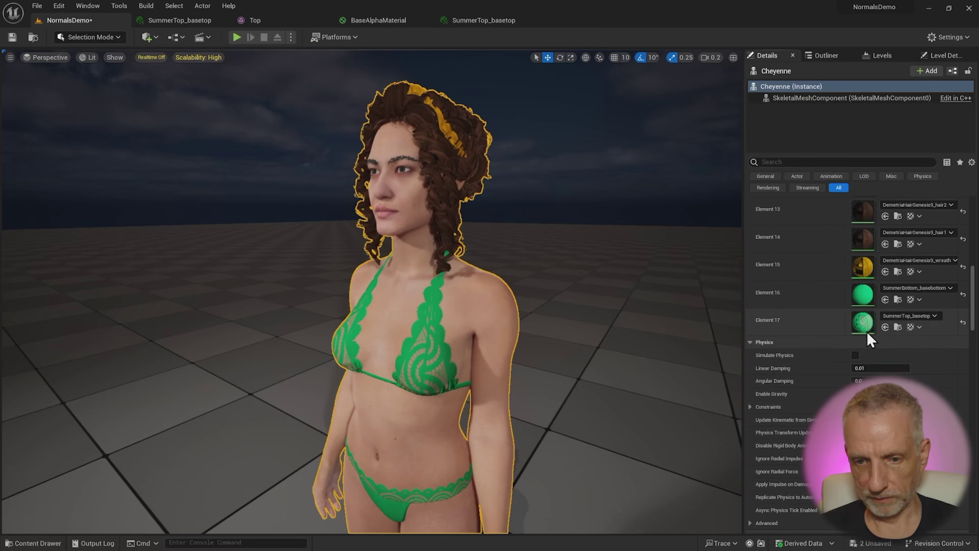
double_click(863, 319)
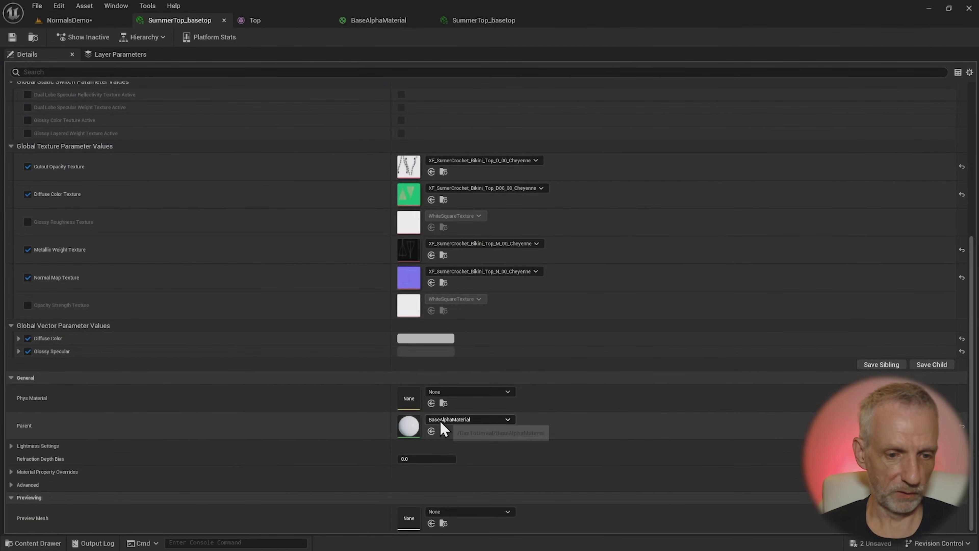
- Set SummerTop_basetop's parent to BaseAlphaMaterial_TwoNormals
key("ctrl+space")
key("ctrl+space")
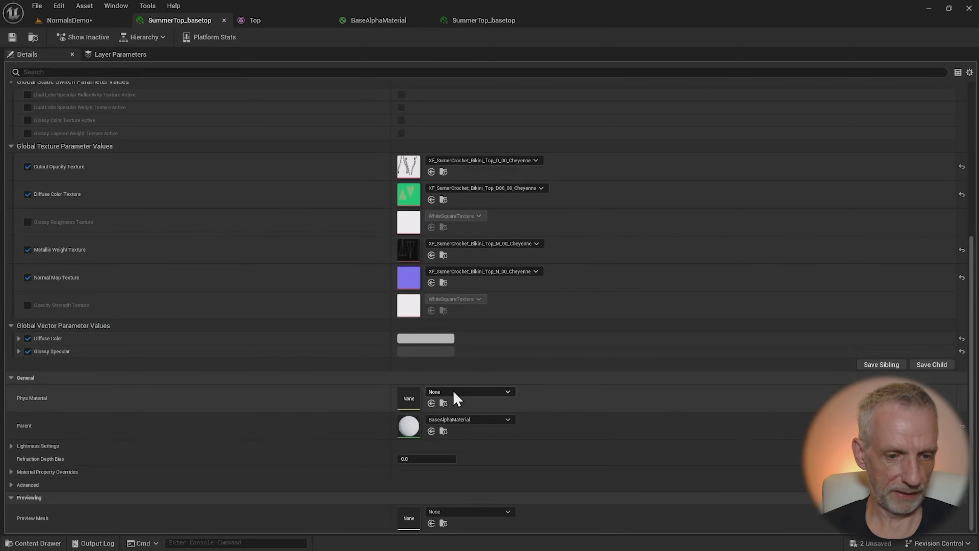
left_click(431, 431)
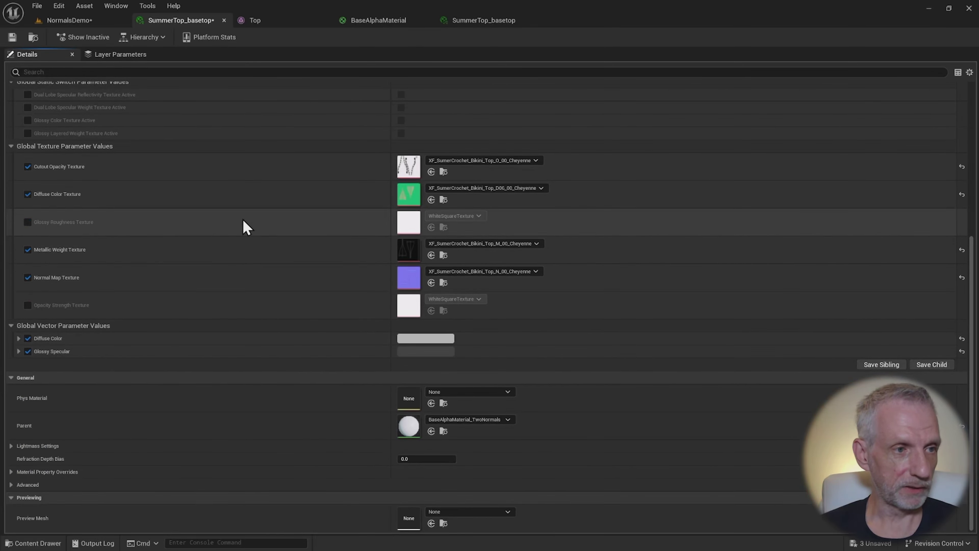
left_click(103, 27)
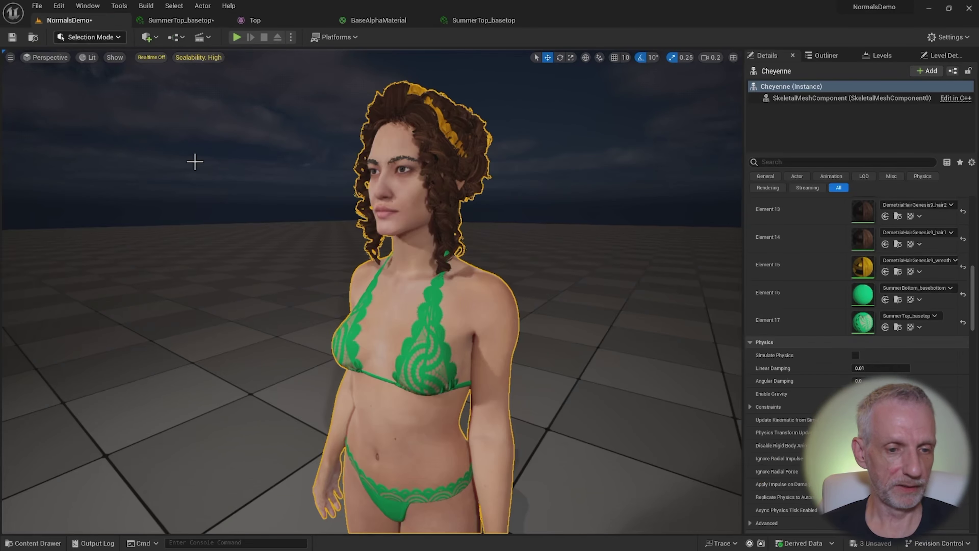
key("ctrl+space")
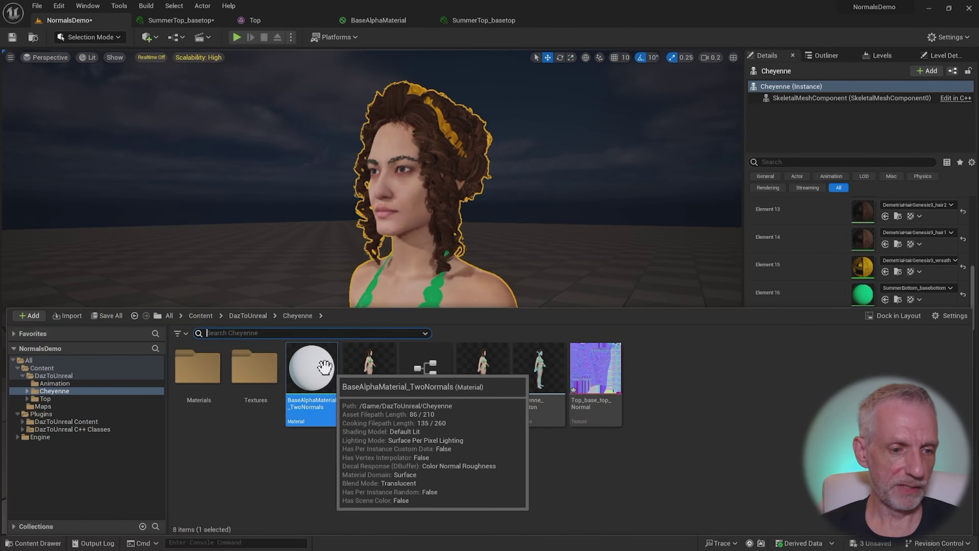
- Open BaseAlphaMaterial_TwoNormals and move the DazParameters node up and to the left
double_click(313, 374)
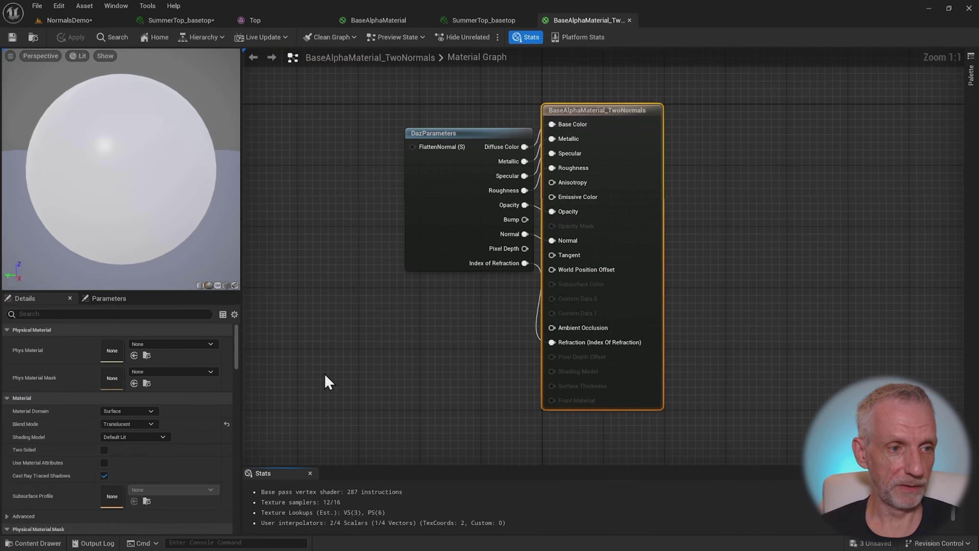
left_click_drag(574, 152, 429, 127)
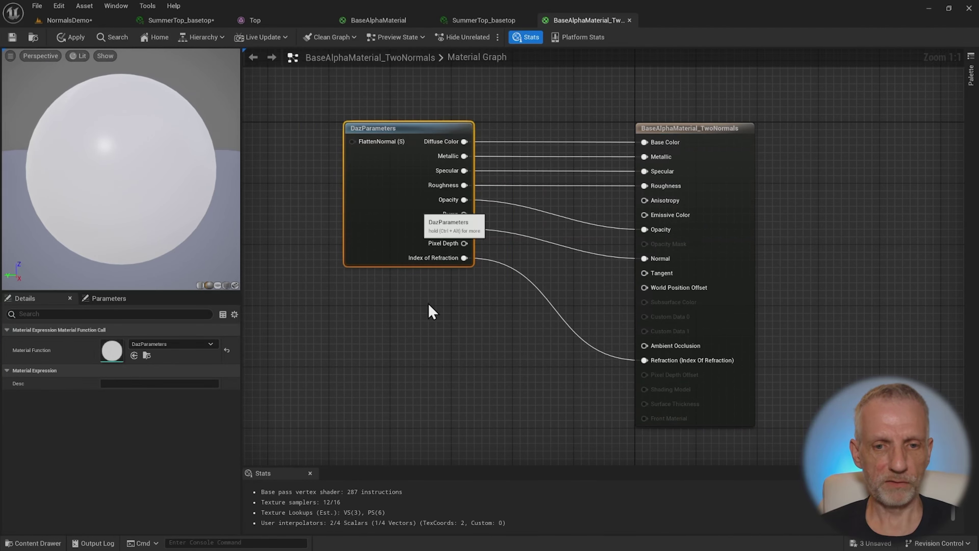
right_click_drag(428, 322, 544, 312)
left_click_drag(526, 110, 441, 112)
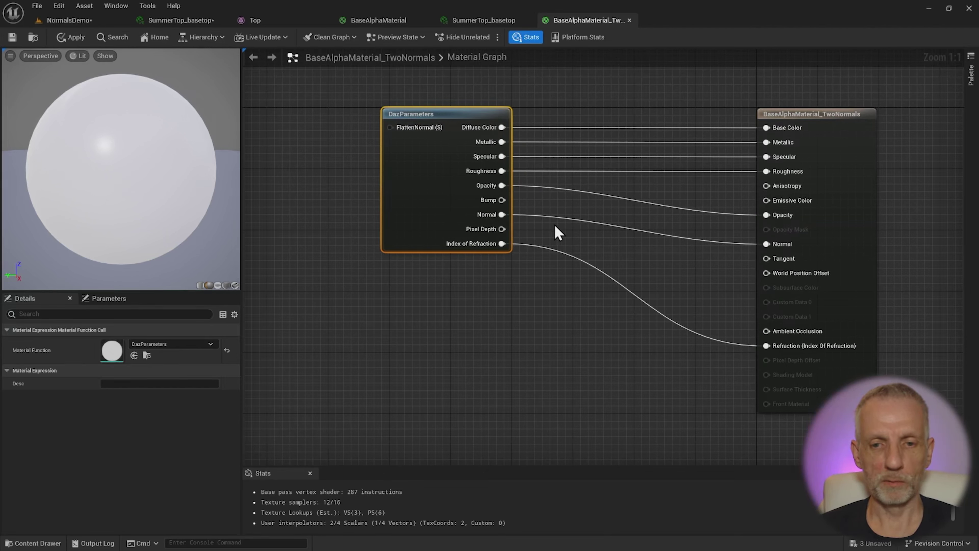
- Wire DazParameters Normal into a new BlendAngleCorrectedNormals node placed below it
left_click_drag(502, 215, 551, 339)
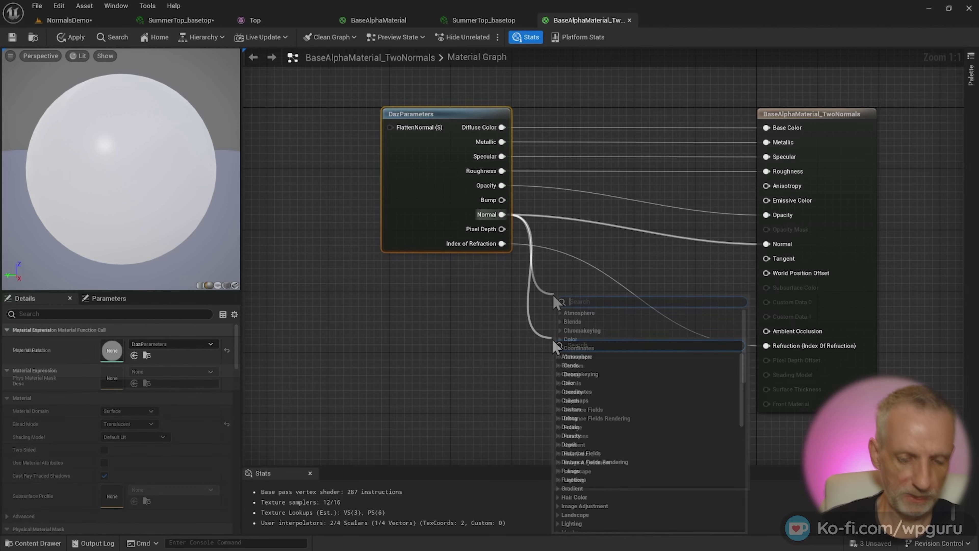
type("blendangle")
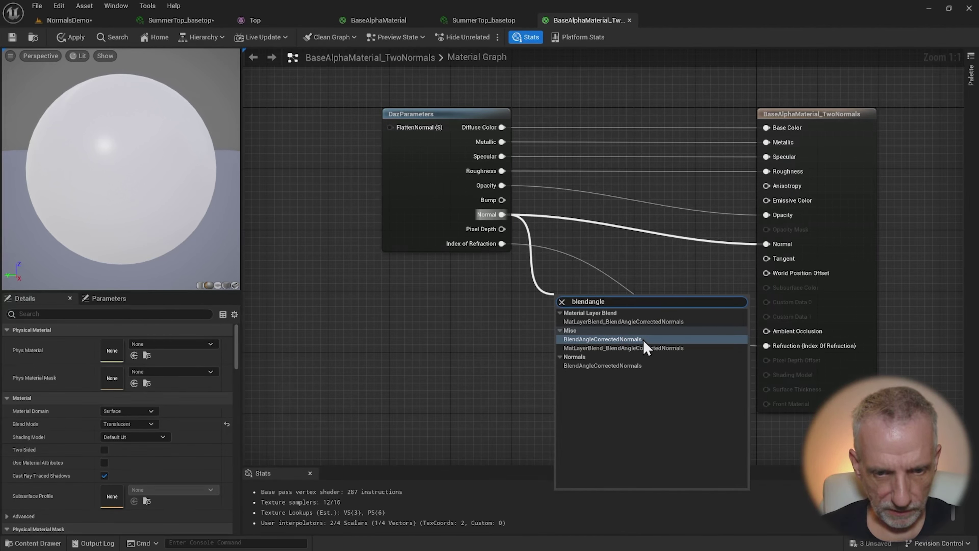
left_click(642, 339)
left_click_drag(636, 320, 767, 244)
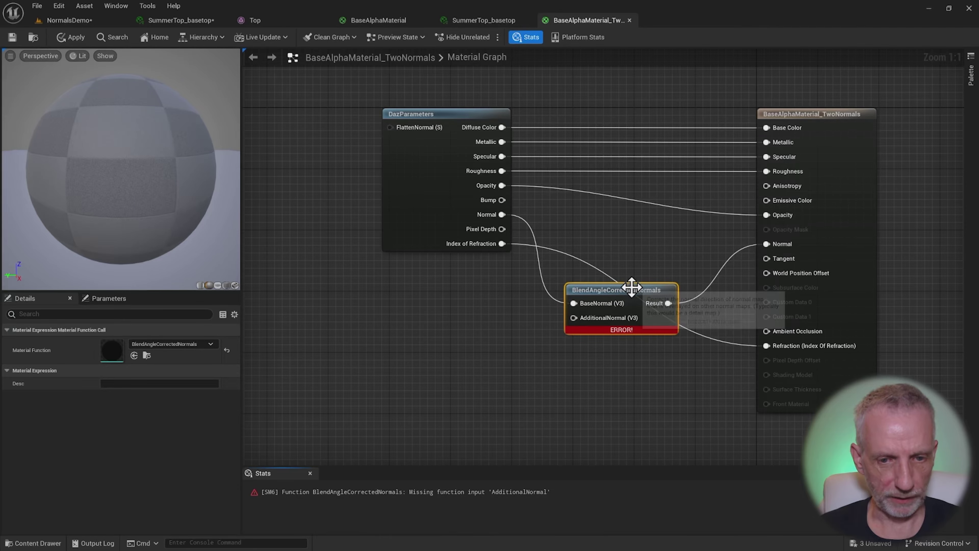
left_click_drag(629, 287, 615, 333)
right_click_drag(629, 422, 625, 370)
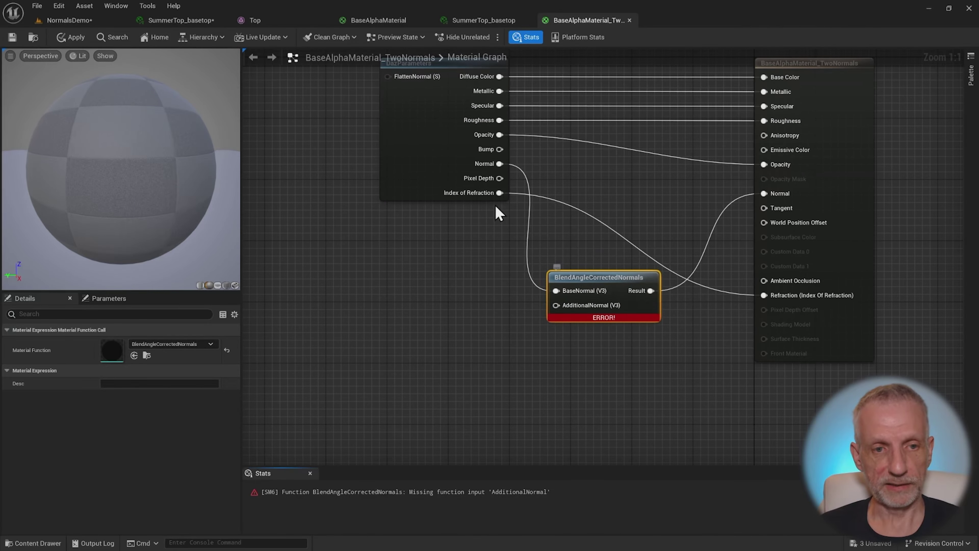
right_click_drag(540, 332, 550, 312)
right_click_drag(543, 347, 553, 339)
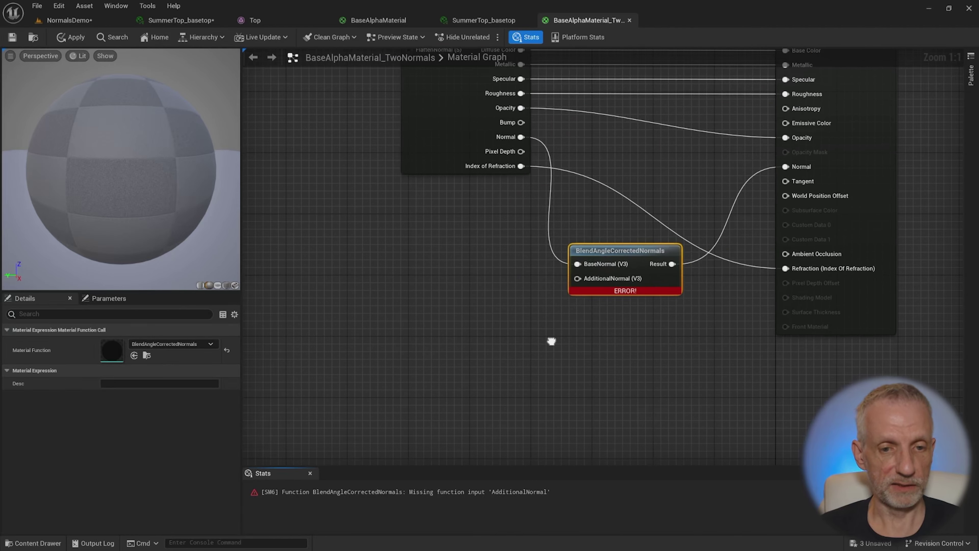
key("ctrl+space")
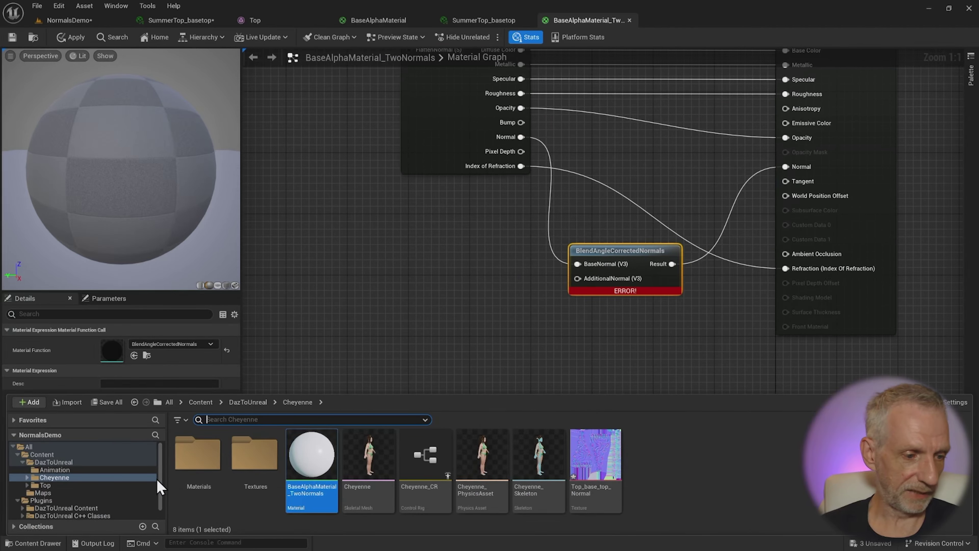
- Add the crochet normal-map texture from Top/Textures to the graph beside the blend node
left_click(45, 485)
double_click(254, 454)
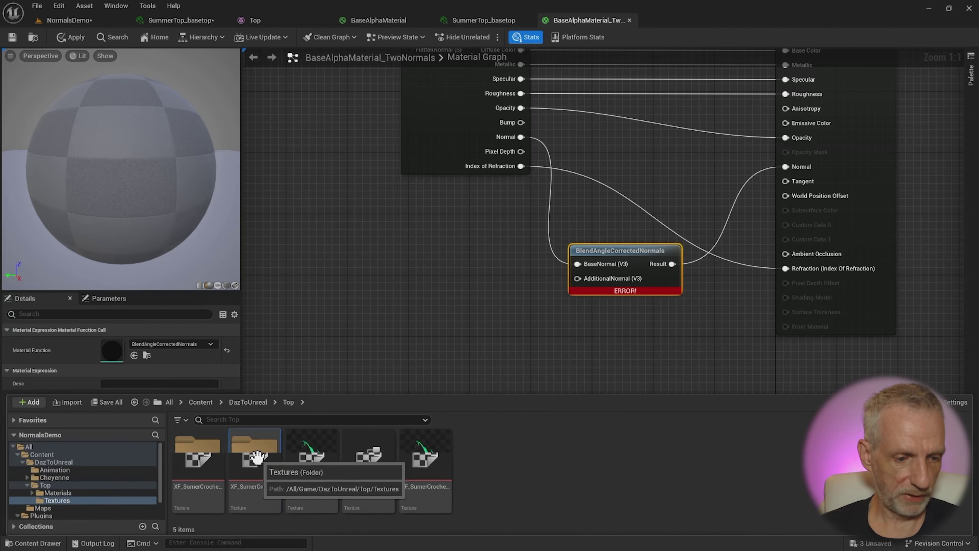
left_click_drag(255, 455, 578, 280)
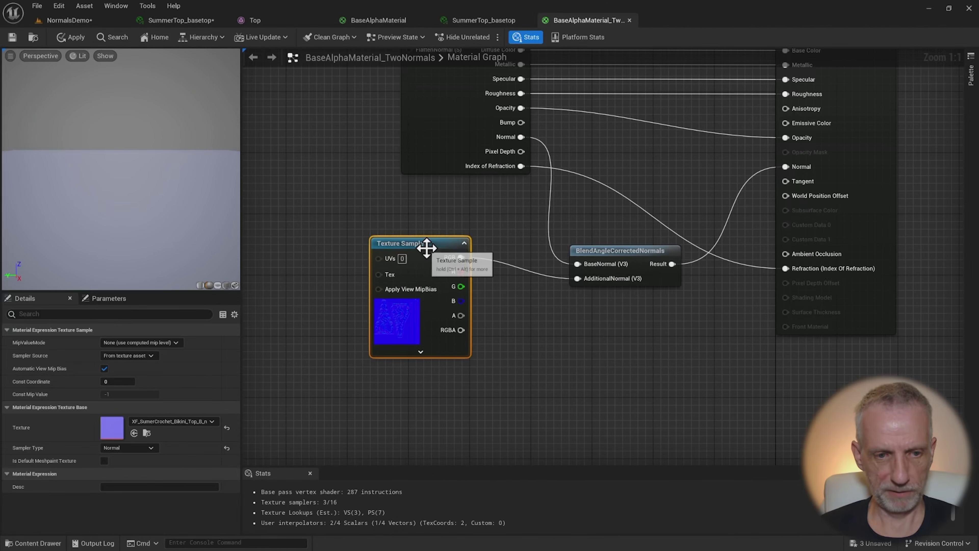
left_click_drag(427, 247, 481, 262)
- Connect the Texture Sample's RGB to AdditionalNormal and save the applied material
right_click_drag(571, 344, 571, 380)
scroll(516, 398, "down", 1)
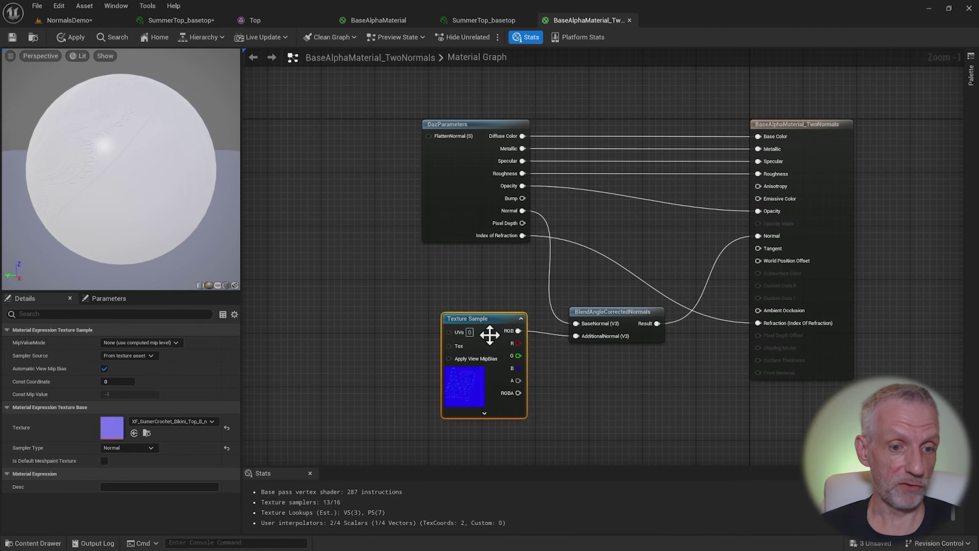
right_click(496, 320)
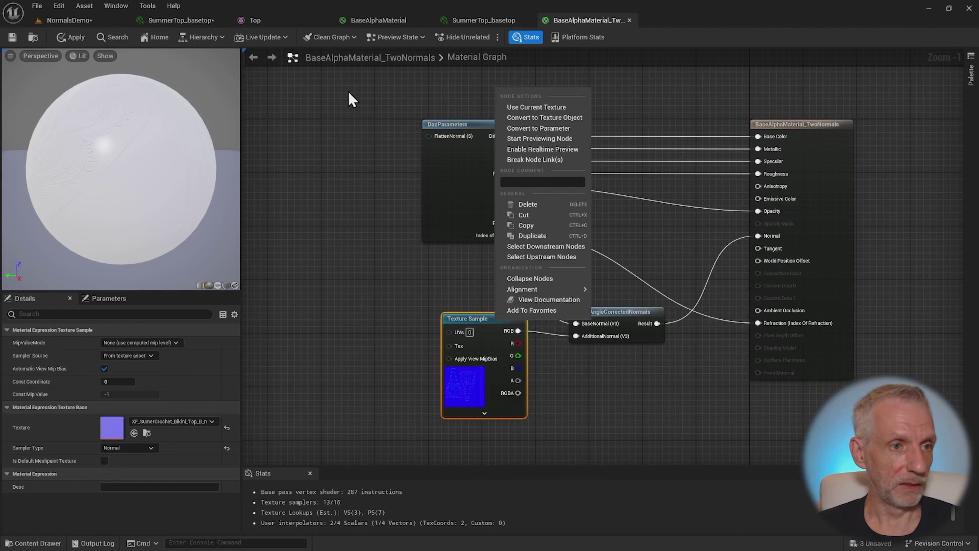
left_click(12, 37)
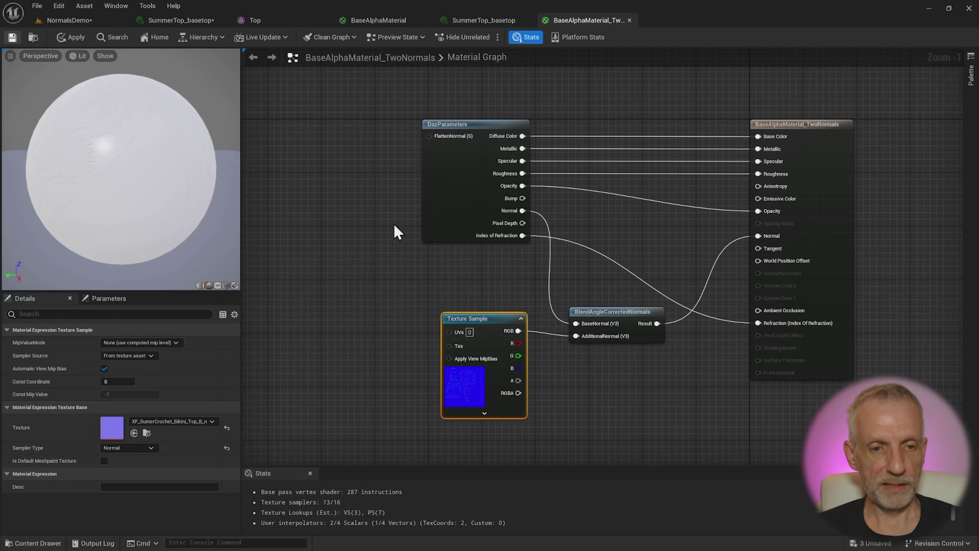
left_click_drag(116, 189, 112, 172)
left_click(69, 21)
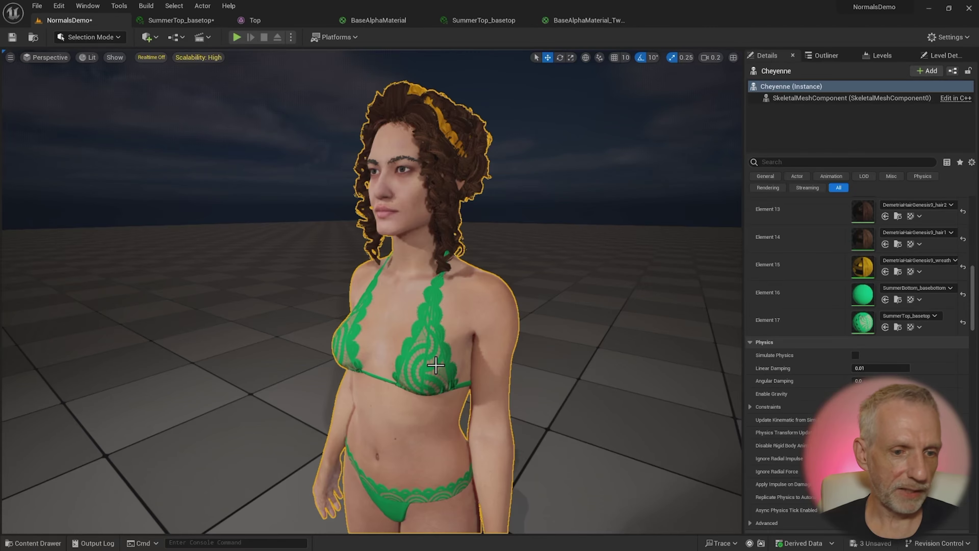
scroll(370, 270, "up", 5)
scroll(370, 270, "up", 8)
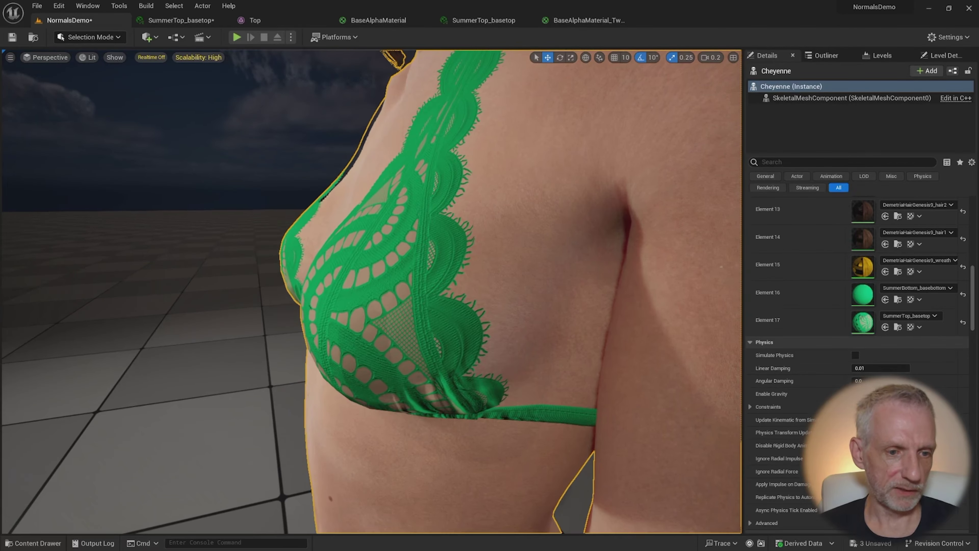
right_click_drag(370, 270, 381, 271)
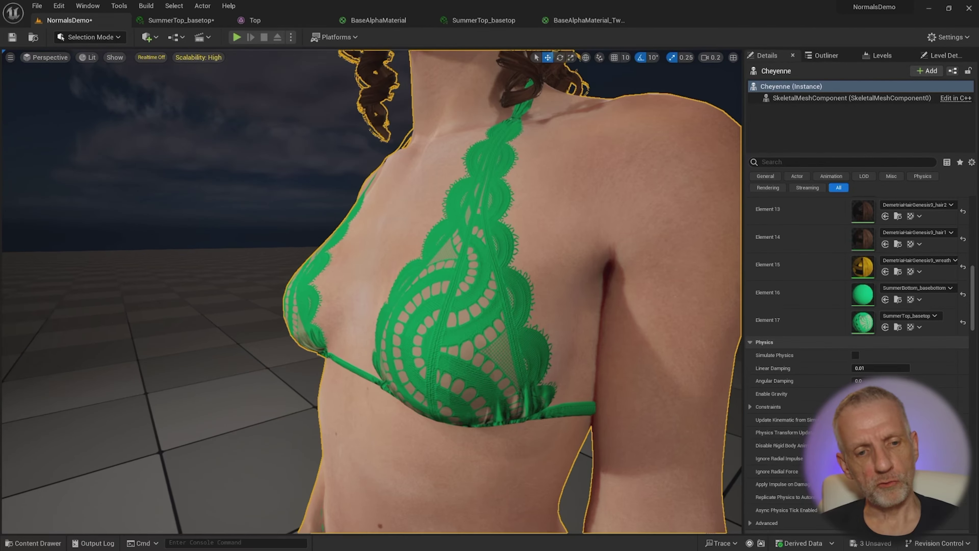
right_click_drag(436, 365, 435, 365)
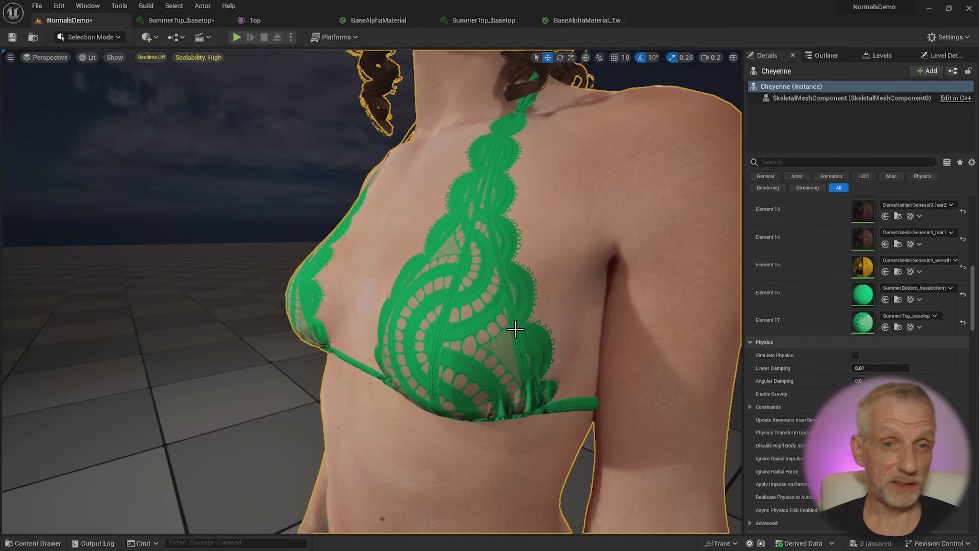
right_click_drag(515, 330, 515, 329)
left_click(293, 21)
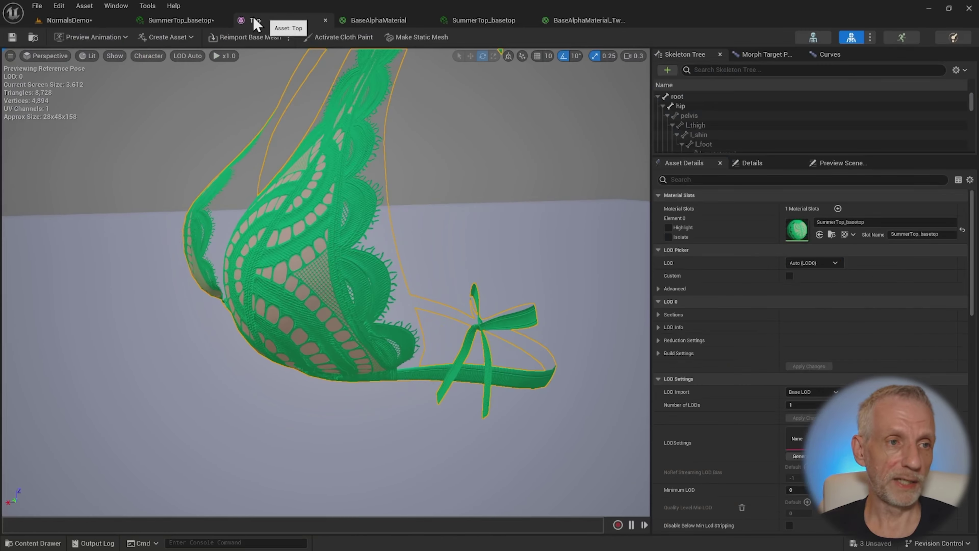
left_click(180, 19)
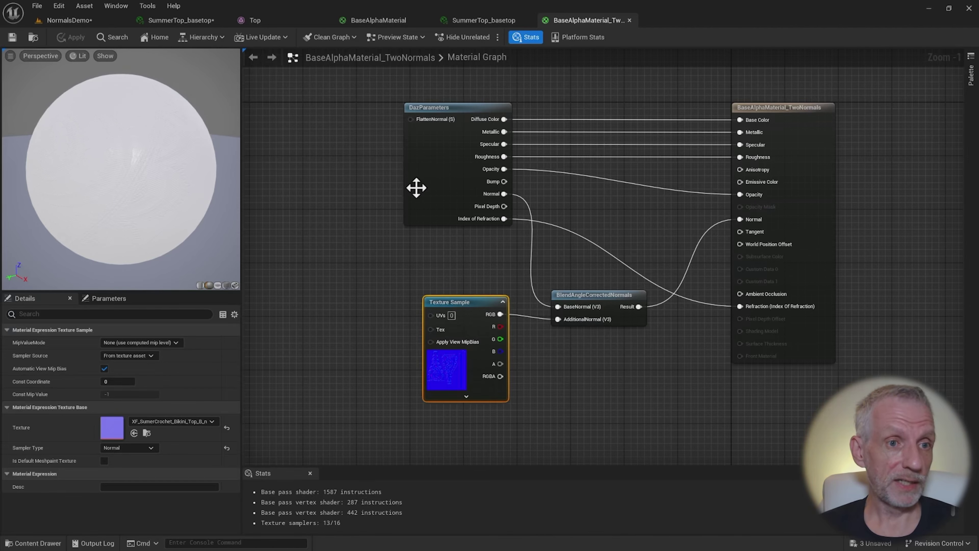
- Minimize Unreal Engine and DAZ Studio and bring Firefox to the front
left_click(928, 8)
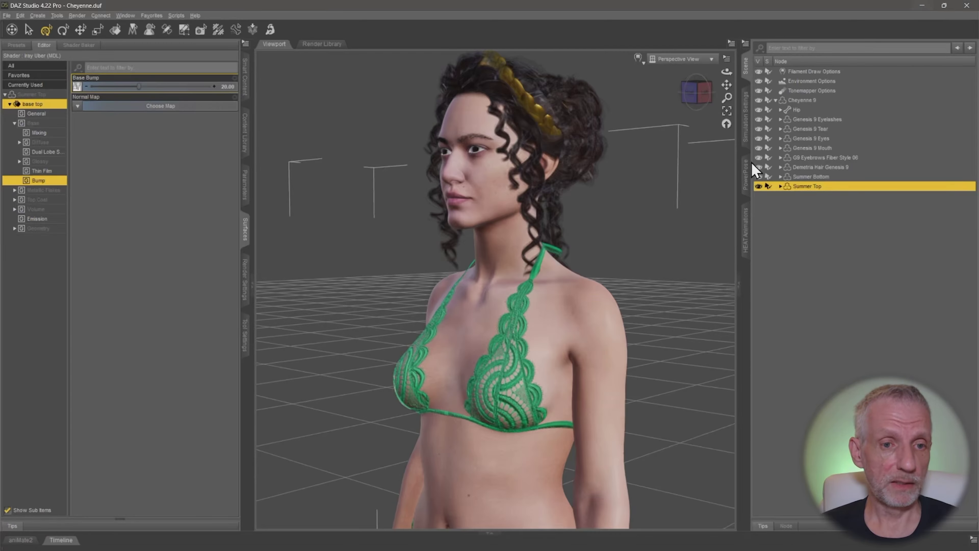
left_click(925, 5)
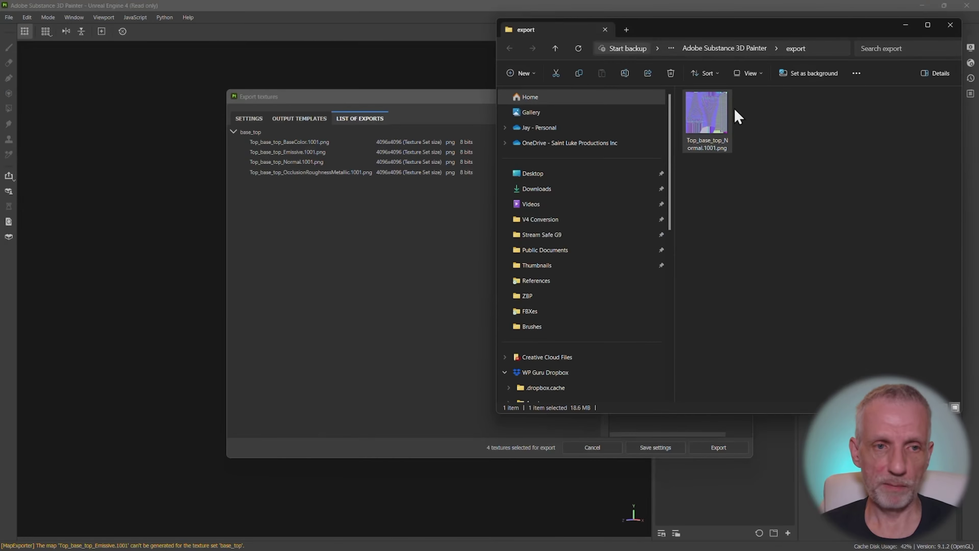
key("alt+Tab")
key("alt+Tab")
key("alt+Tab")
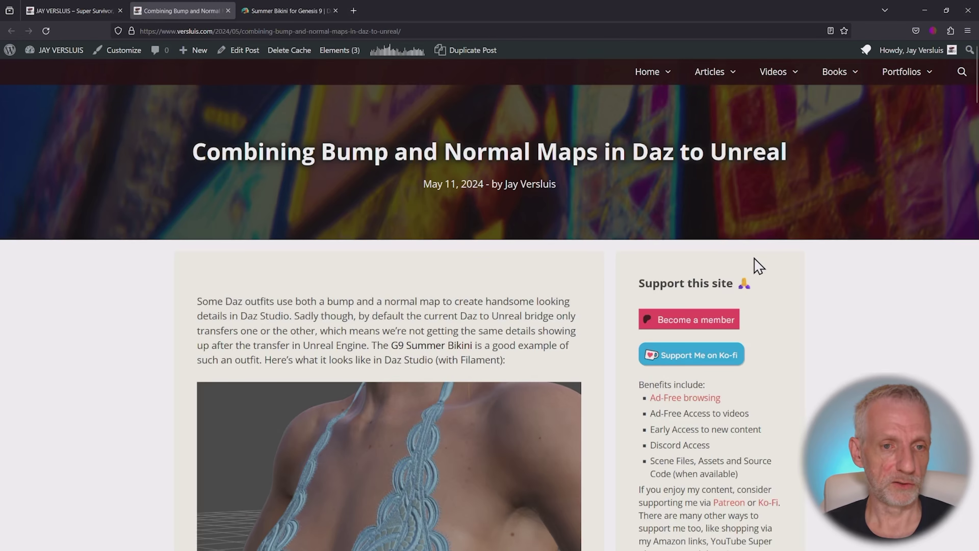
- Scroll through the blog article and return to its title
scroll(853, 314, "down", 5)
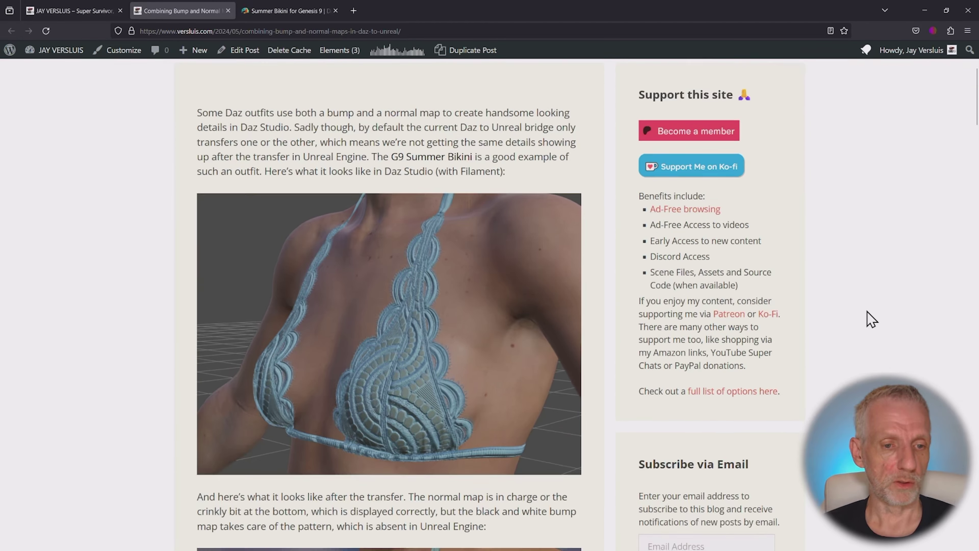
scroll(868, 319, "down", 10)
scroll(868, 319, "down", 15)
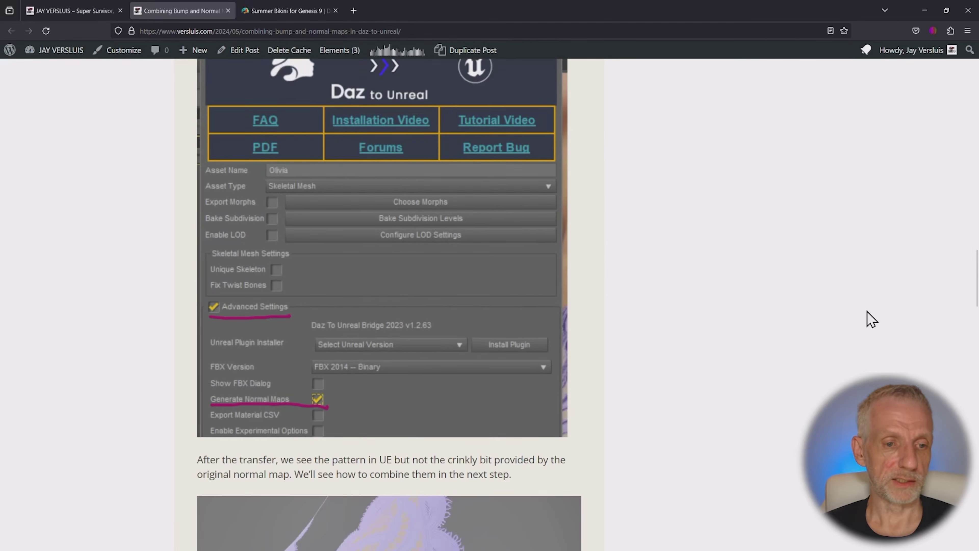
scroll(921, 166, "down", 10)
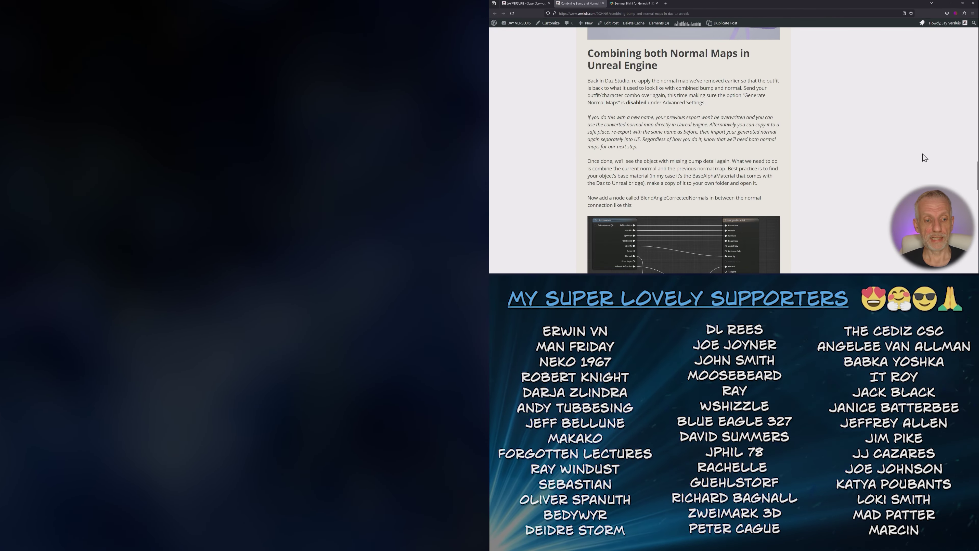
scroll(924, 157, "up", 20)
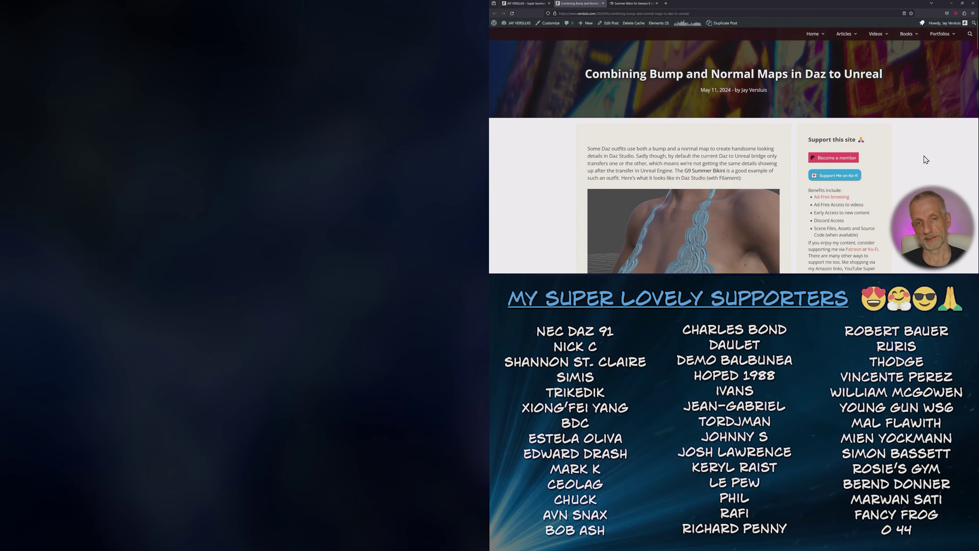